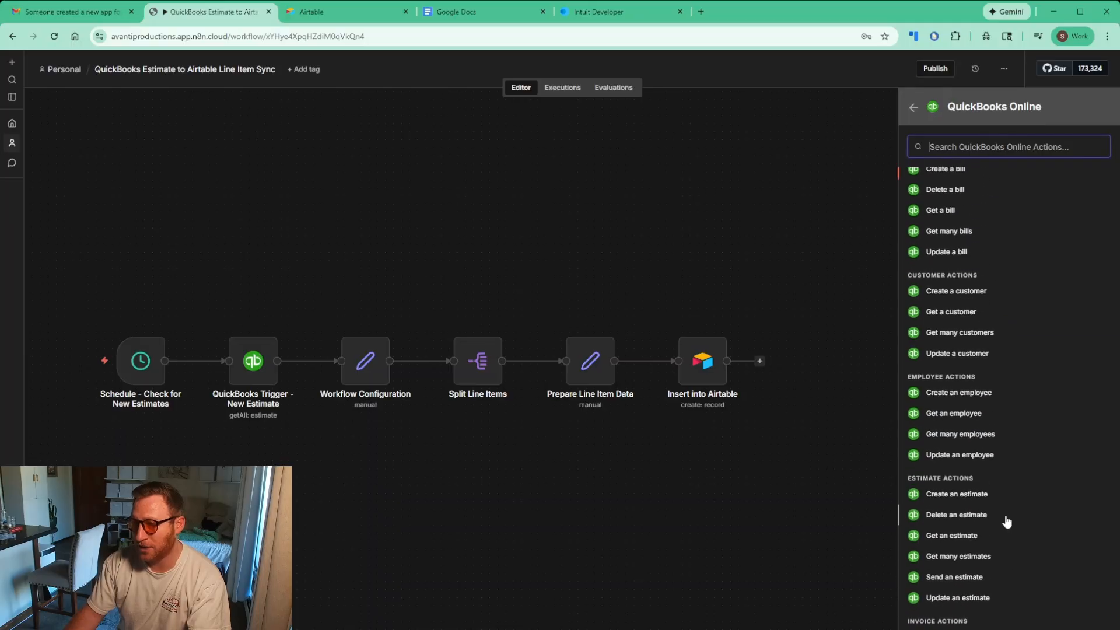
# Return to the 'quick' node search results listing QuickChart, Quick Base and QuickBooks Online
pyautogui.click(912, 107)
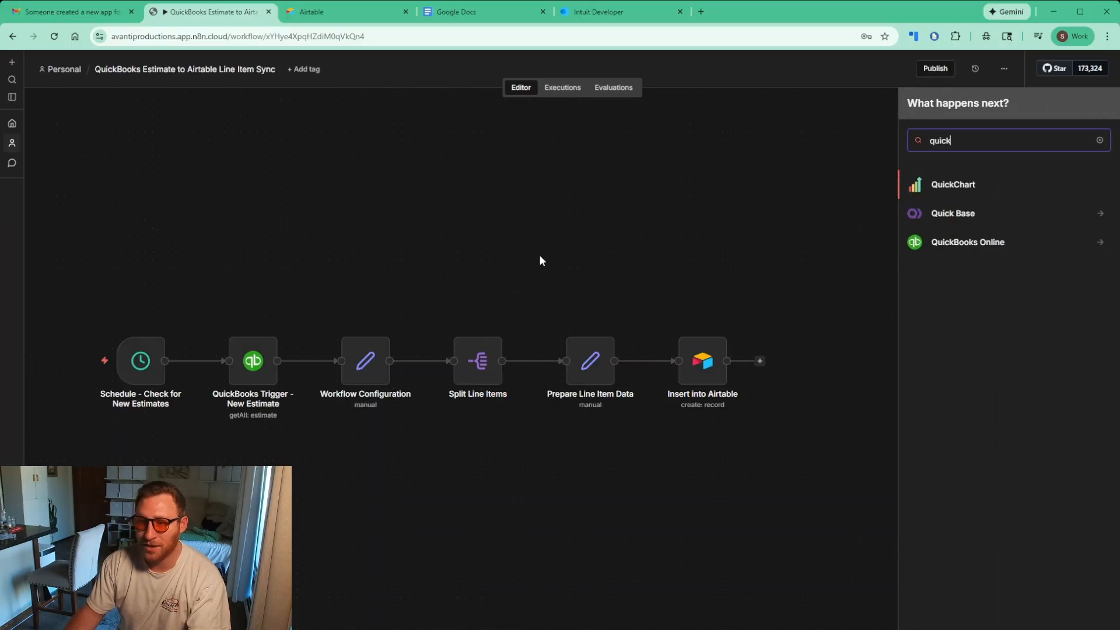
# Confirm the QuickBooks Trigger node's QuickBooks Online credential is connected, then switch to Intuit Developer
pyautogui.click(255, 362)
pyautogui.doubleClick(267, 356)
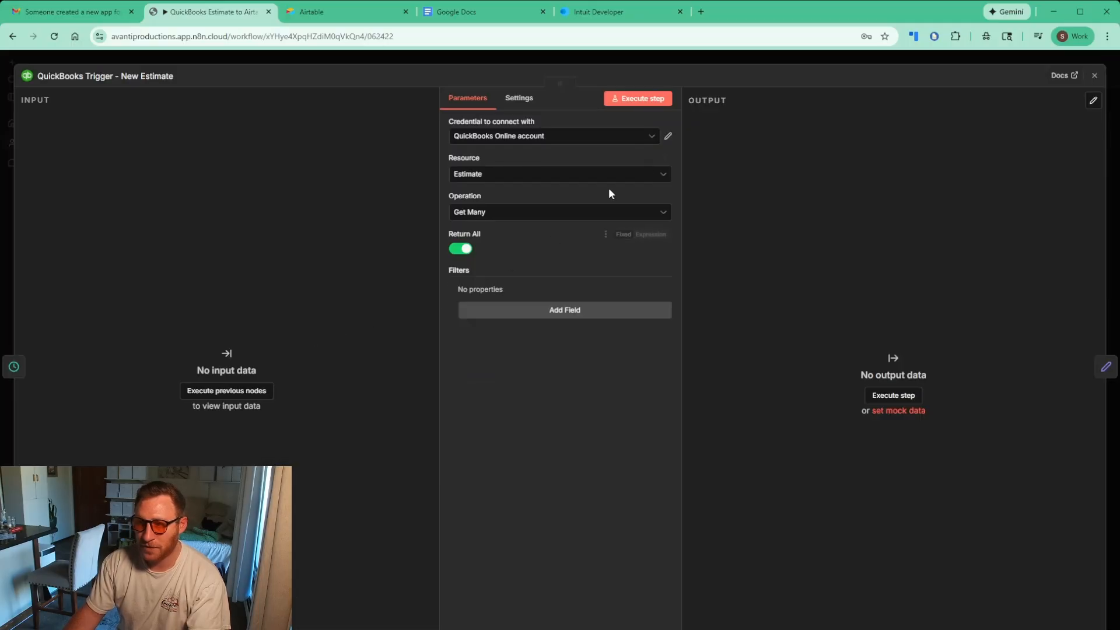
pyautogui.click(669, 138)
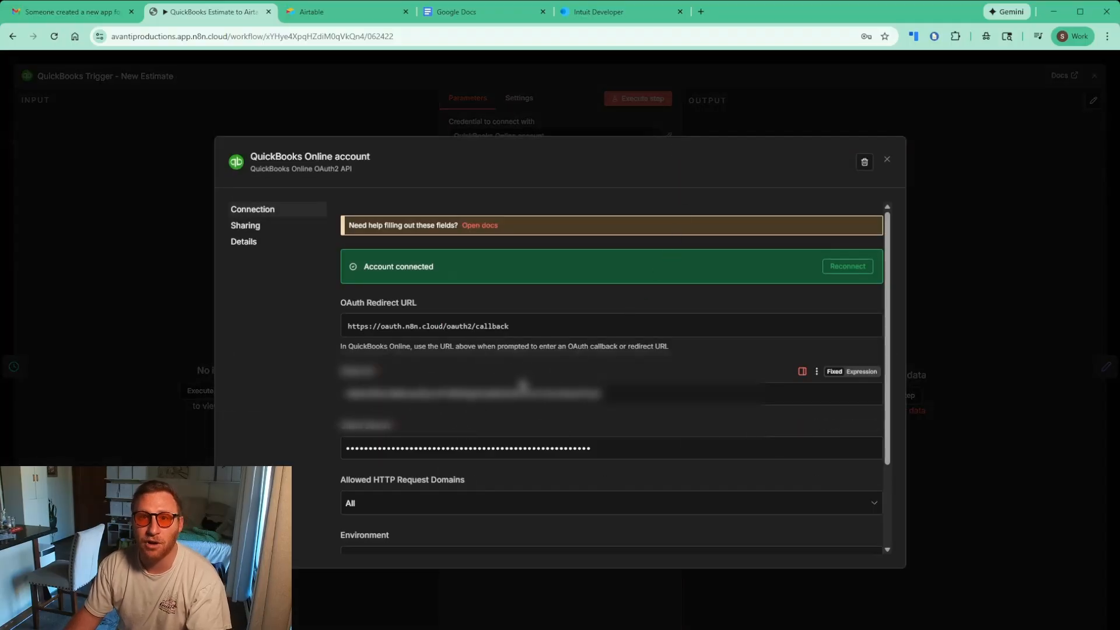
pyautogui.click(886, 160)
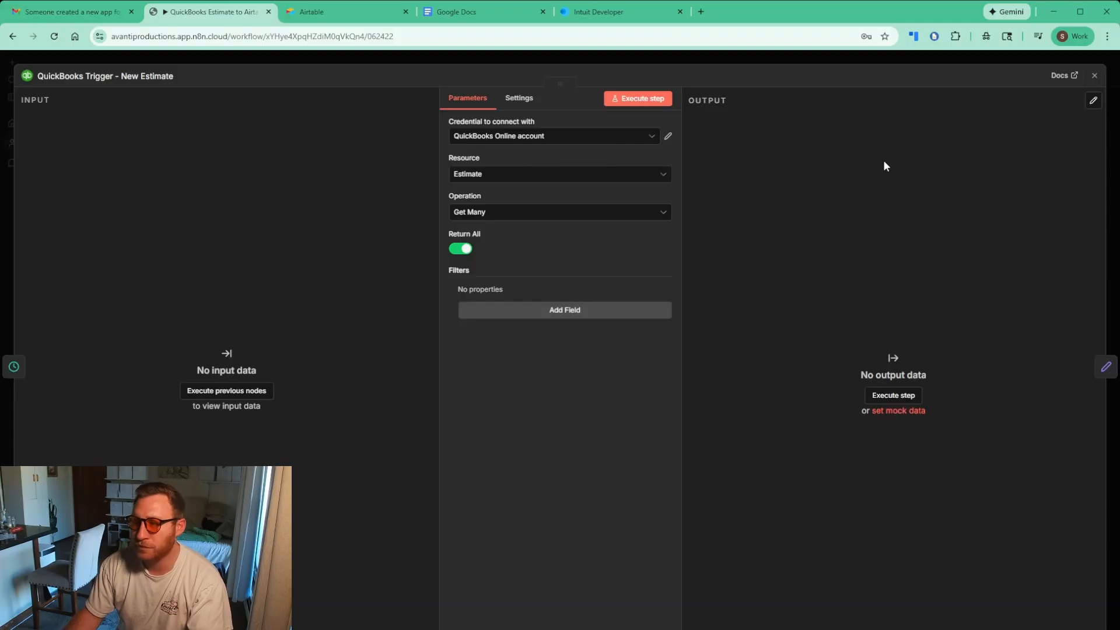
pyautogui.click(1094, 74)
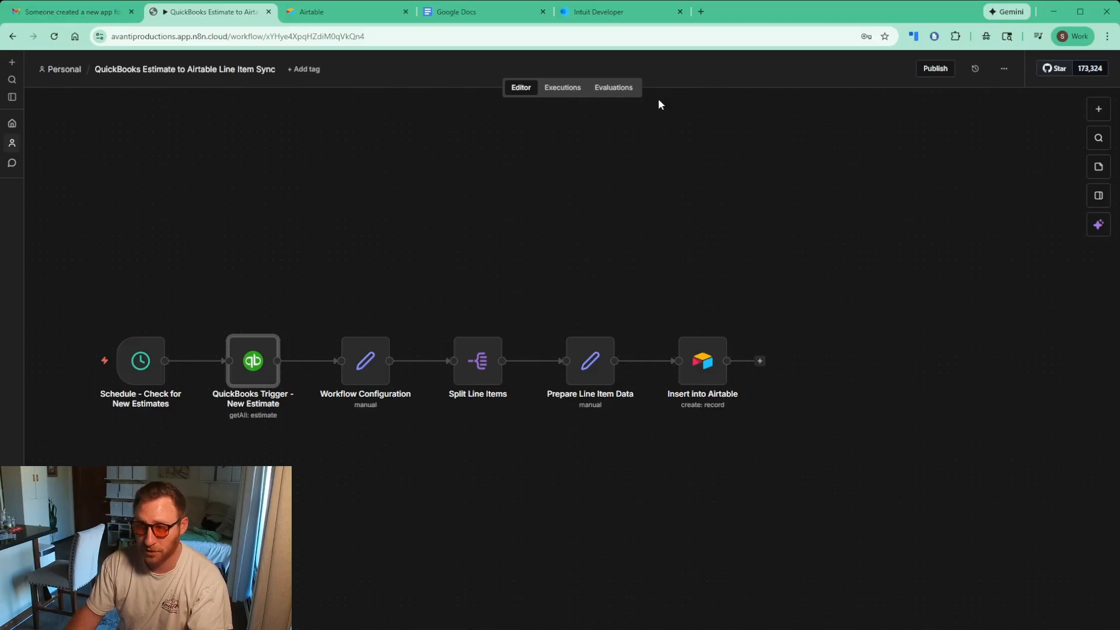
pyautogui.click(619, 13)
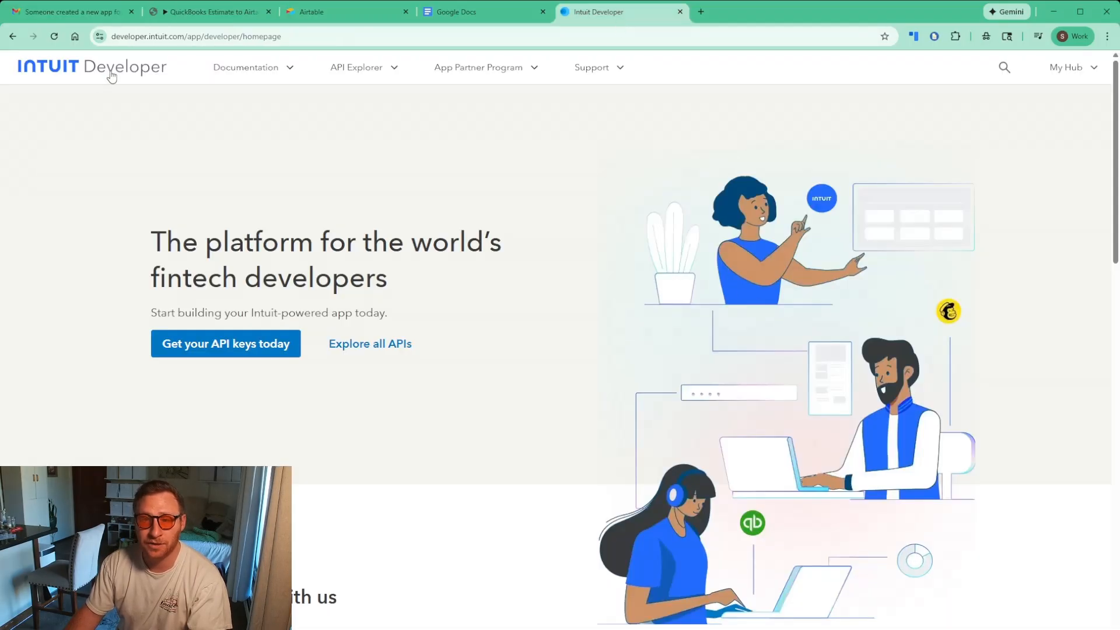
# Go to the Intuit Developer Workspaces page via 'Get your API keys today', showing n8n Connector
pyautogui.click(140, 36)
pyautogui.doubleClick(152, 36)
pyautogui.click(152, 36)
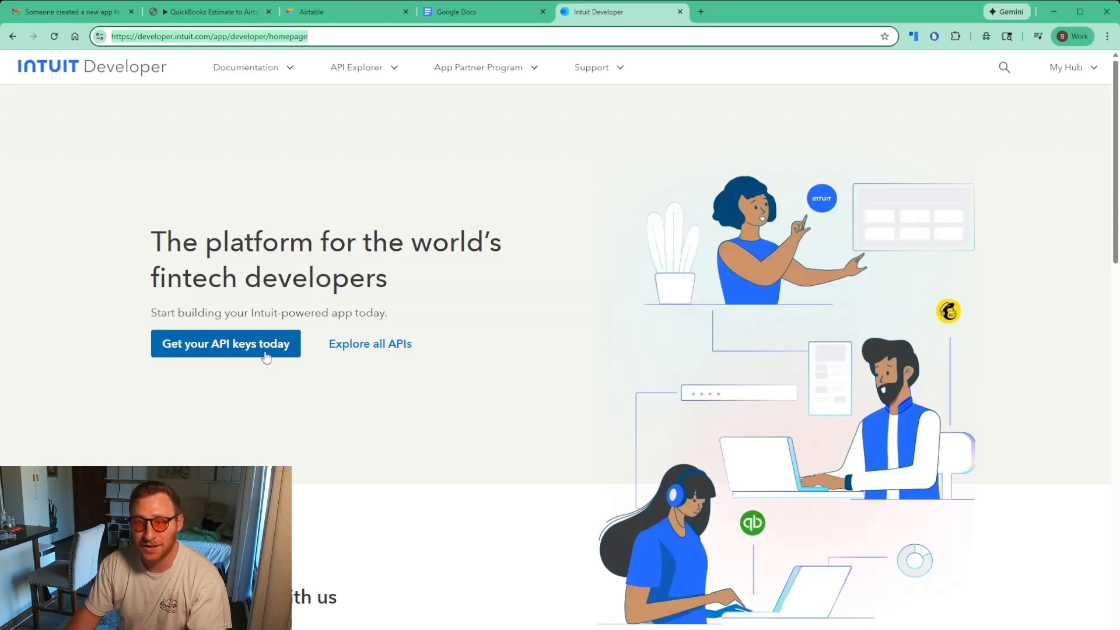
pyautogui.click(545, 233)
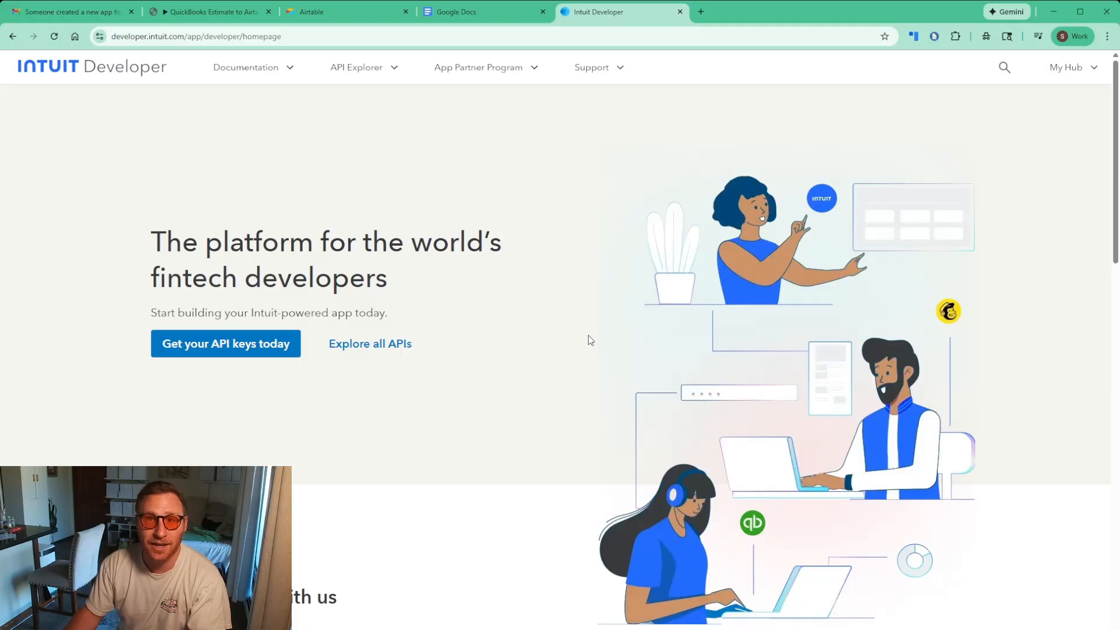
pyautogui.click(219, 351)
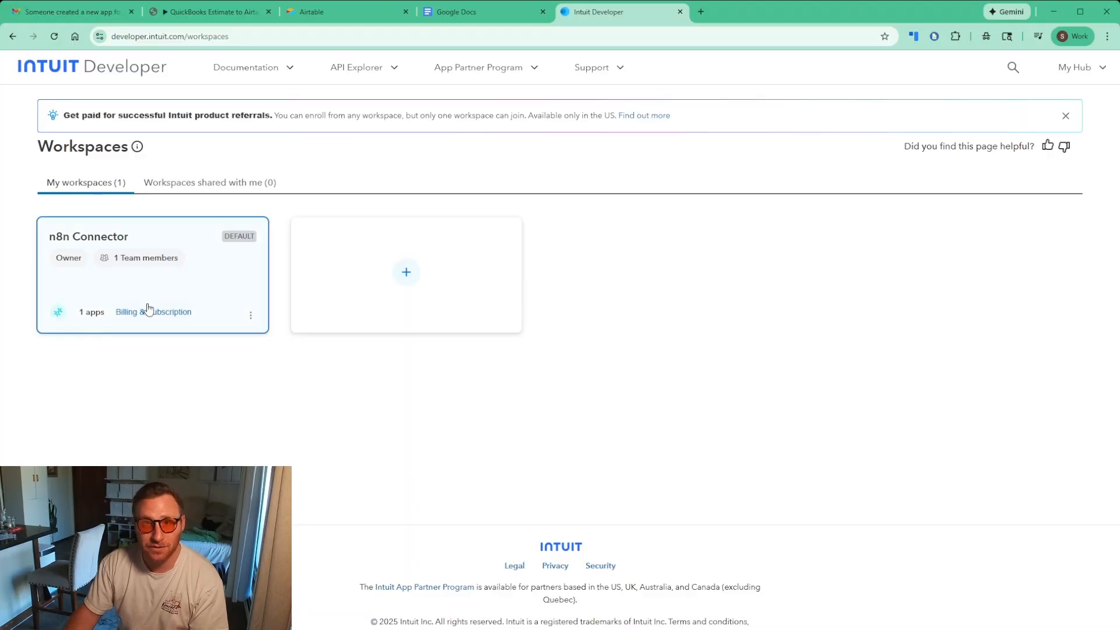
# Create a new workspace named 'YT Developer WS', suppressing the intro, and advance to company info
pyautogui.click(404, 277)
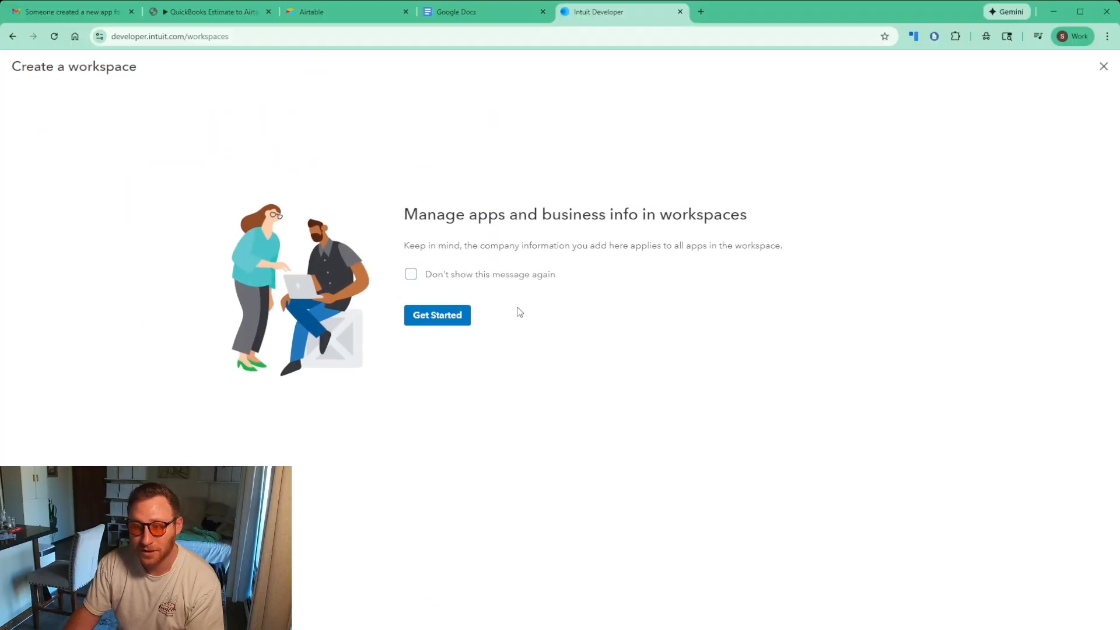
pyautogui.click(439, 281)
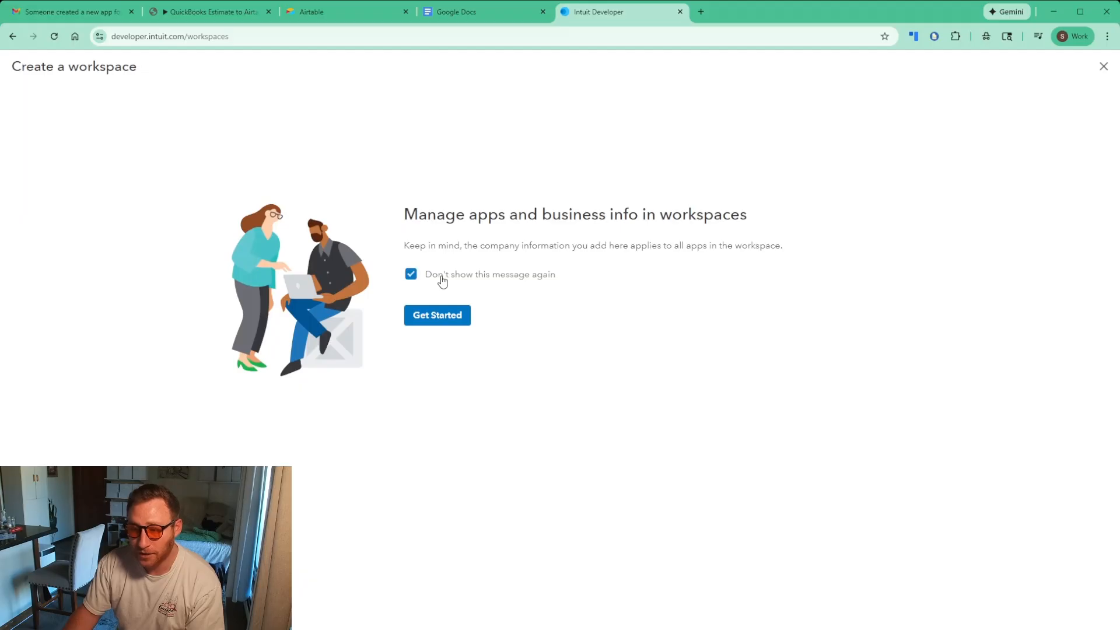
pyautogui.click(431, 320)
pyautogui.click(406, 191)
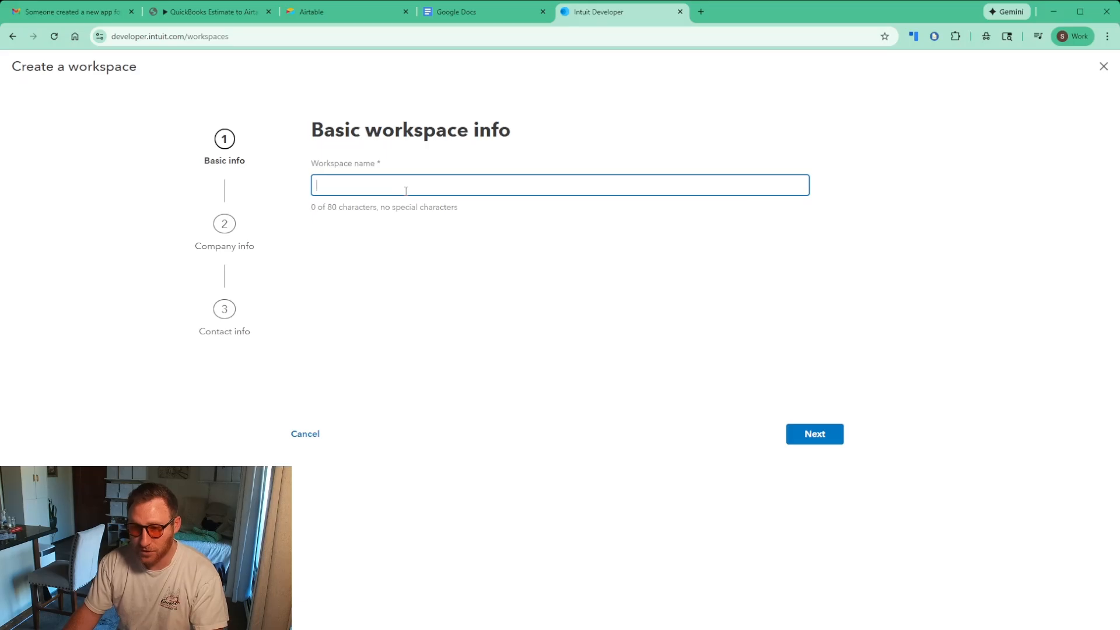
pyautogui.click(418, 318)
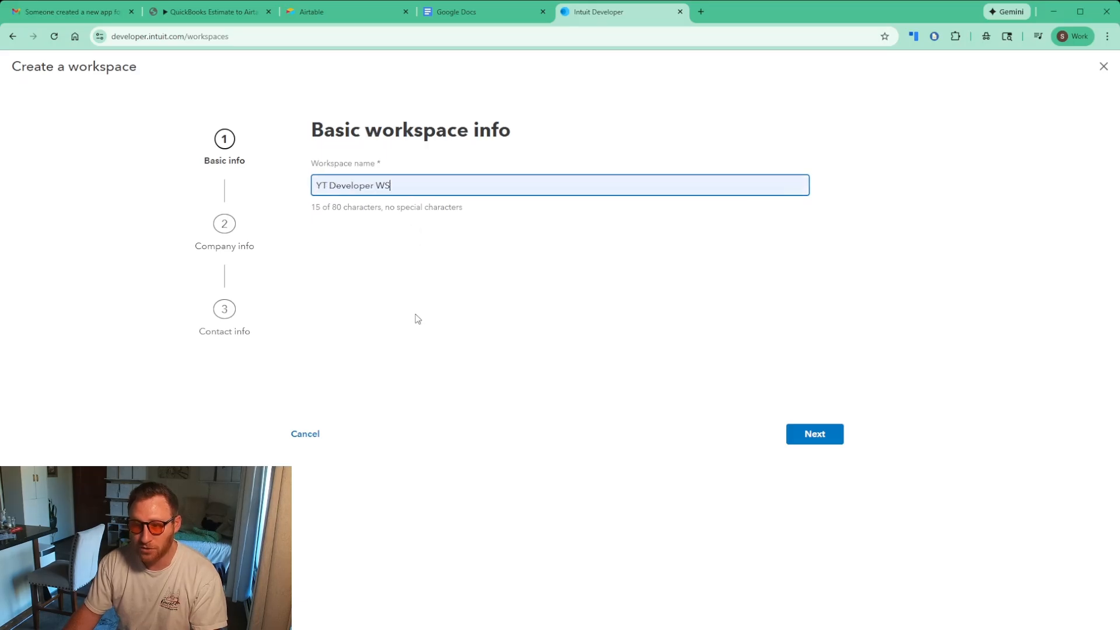
pyautogui.click(810, 444)
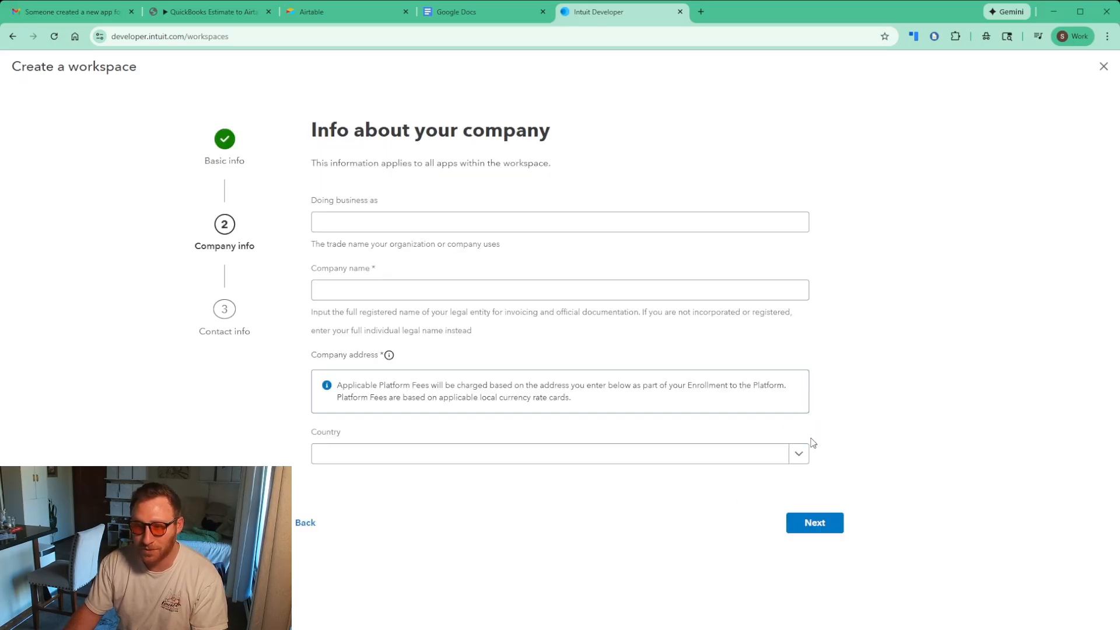
pyautogui.click(368, 293)
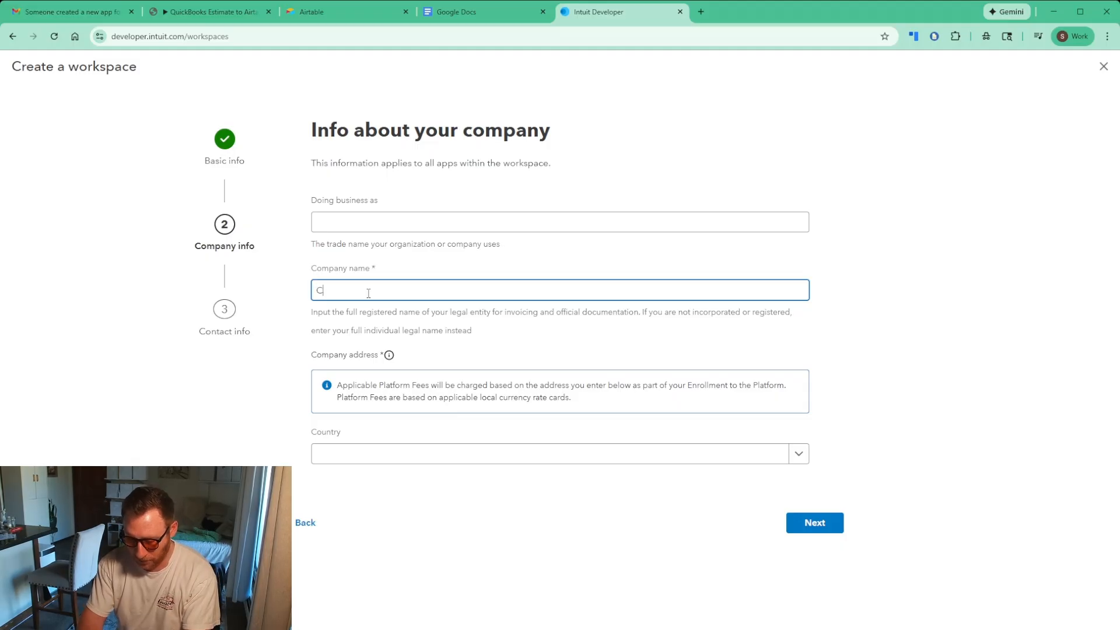
# Enter the company name and choose United States as the country
pyautogui.write('Company Nam')
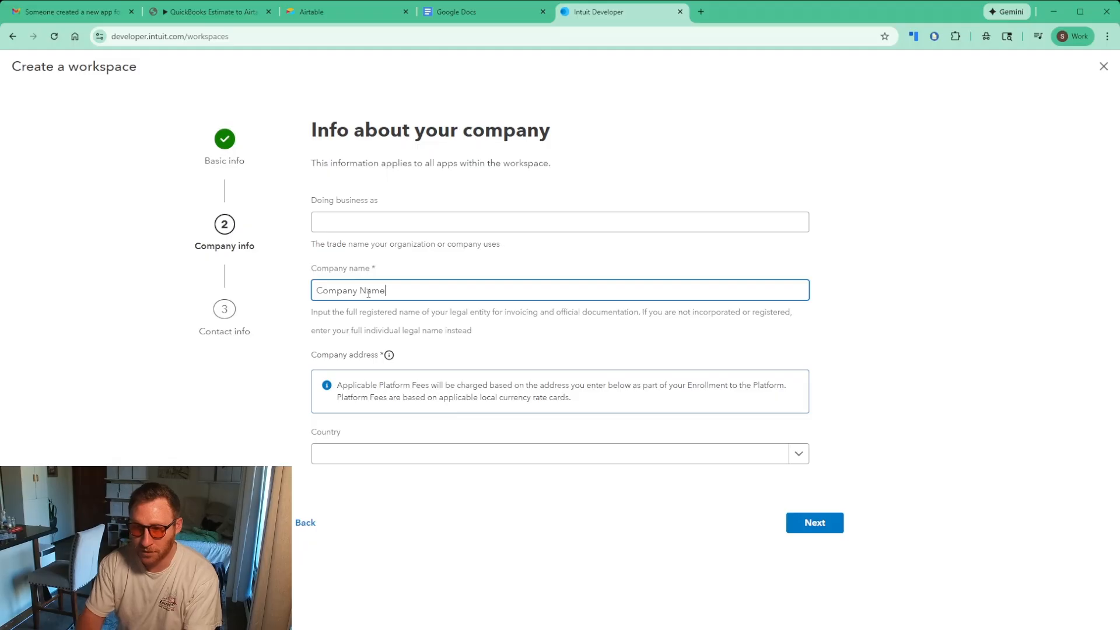
pyautogui.write('e')
pyautogui.click(620, 464)
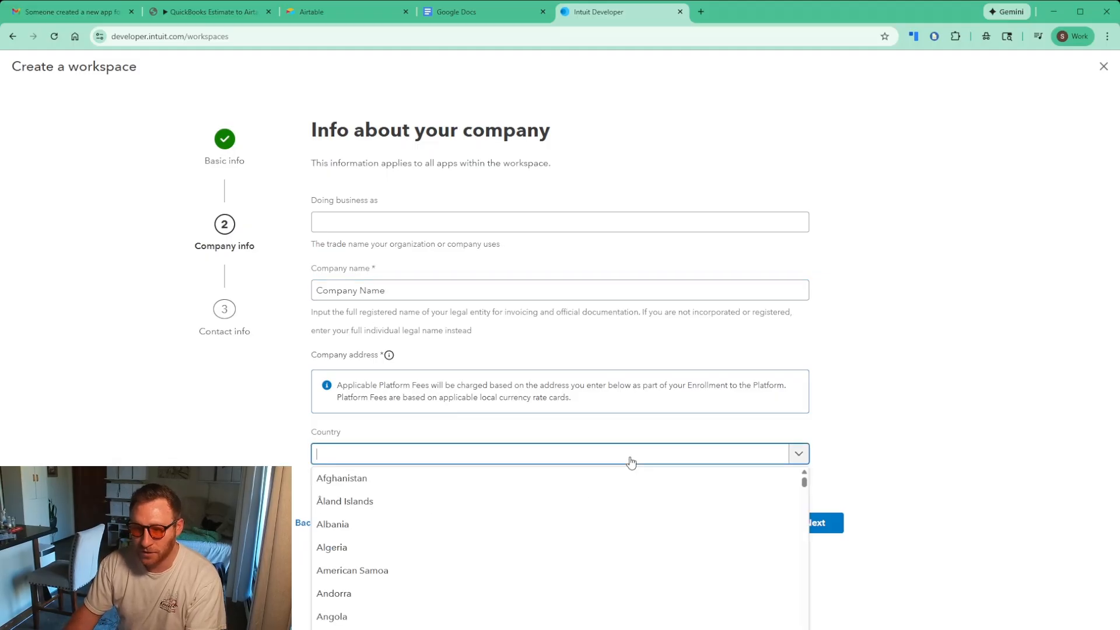
pyautogui.scroll(-6, 613, 487)
pyautogui.middleClick(772, 491)
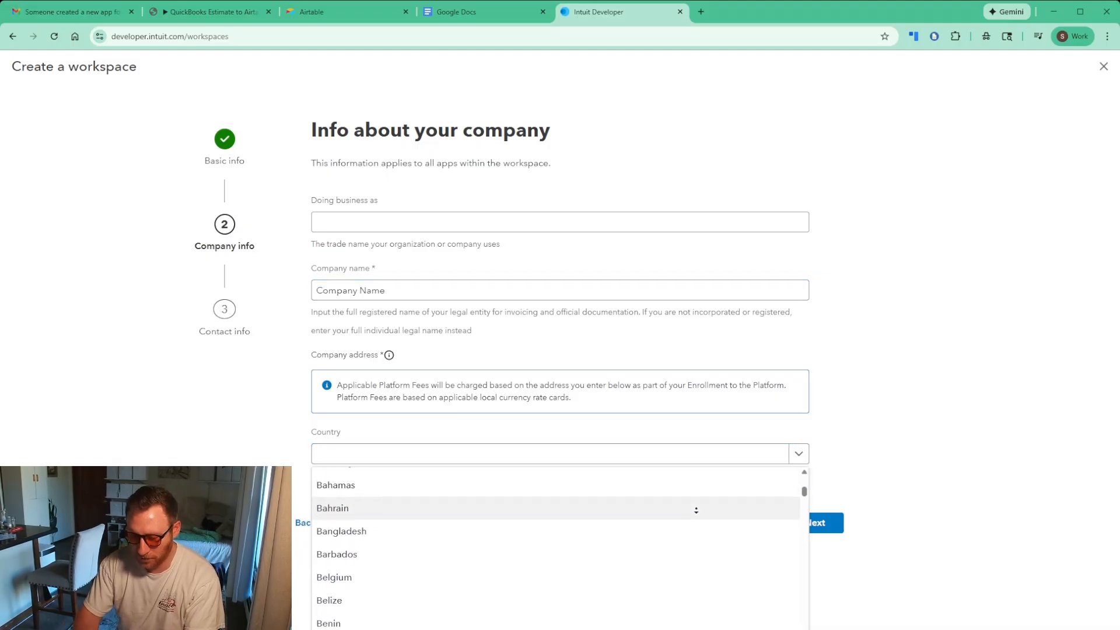
pyautogui.press('u')
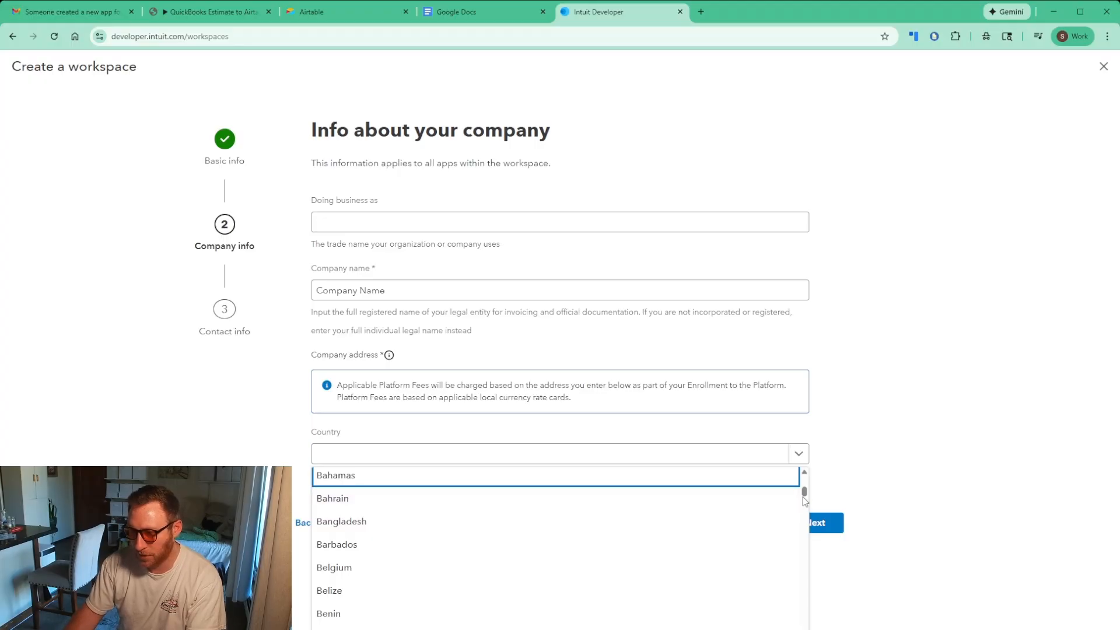
pyautogui.moveTo(804, 492); pyautogui.dragTo(804, 623)
pyautogui.scroll(4, 482, 585)
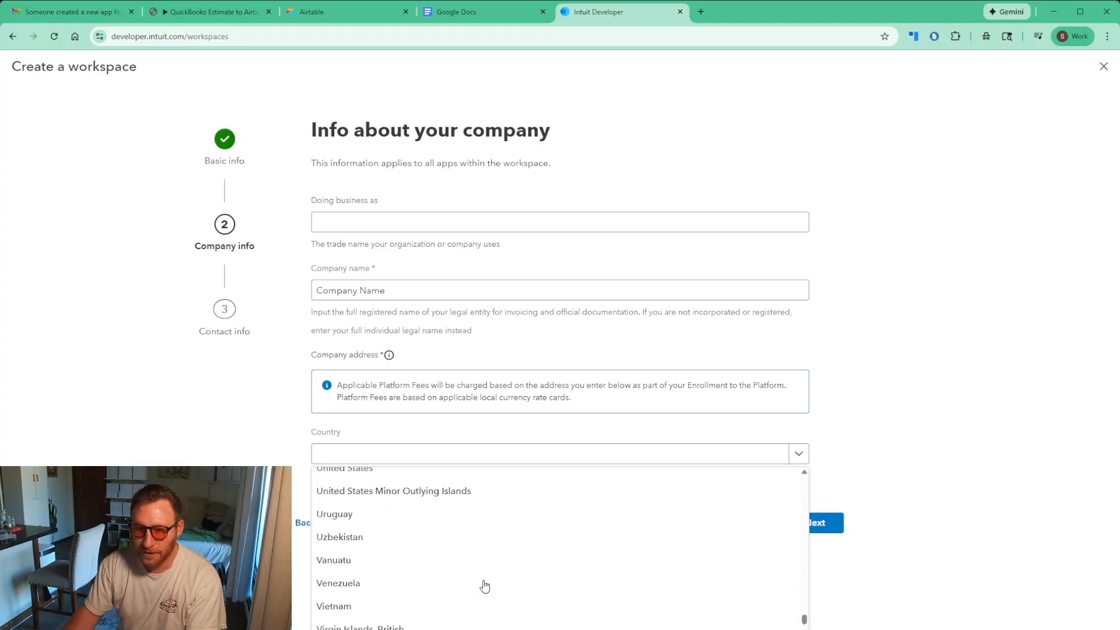
pyautogui.click(385, 558)
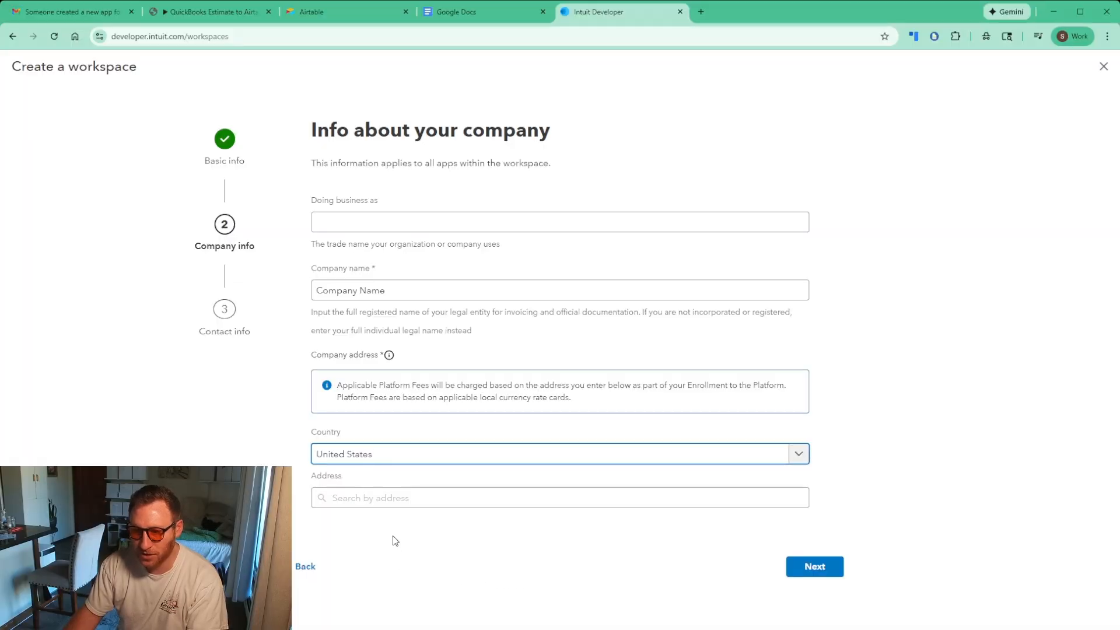
# Autofill the business address, confirm the state and Primary Address, and continue to contact info
pyautogui.click(391, 505)
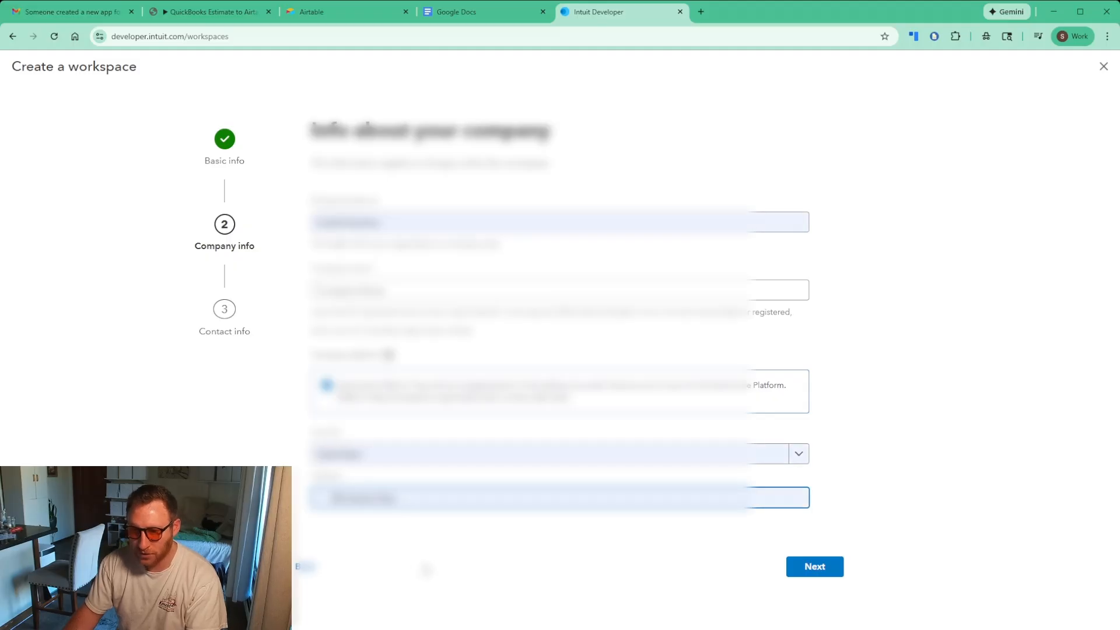
pyautogui.click(425, 569)
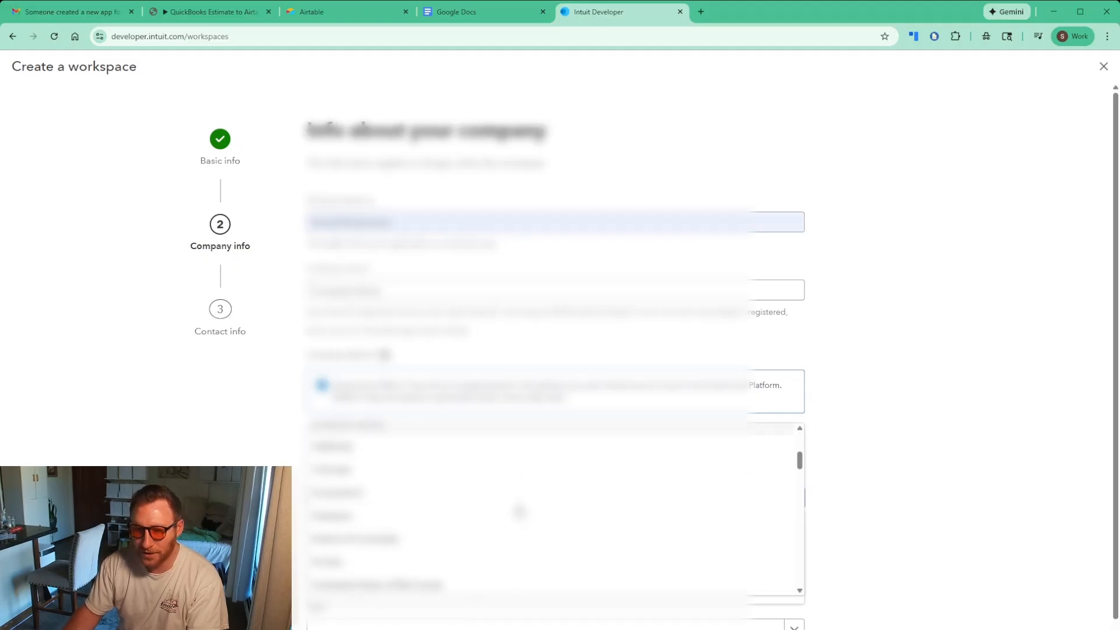
pyautogui.click(474, 485)
pyautogui.scroll(-1, 831, 568)
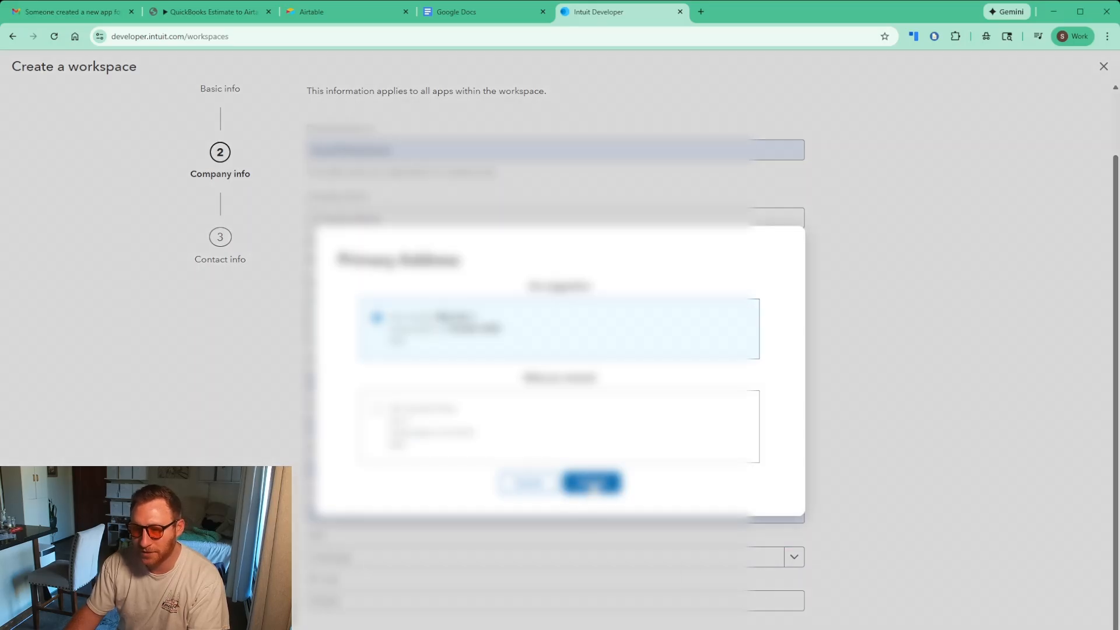
pyautogui.click(591, 483)
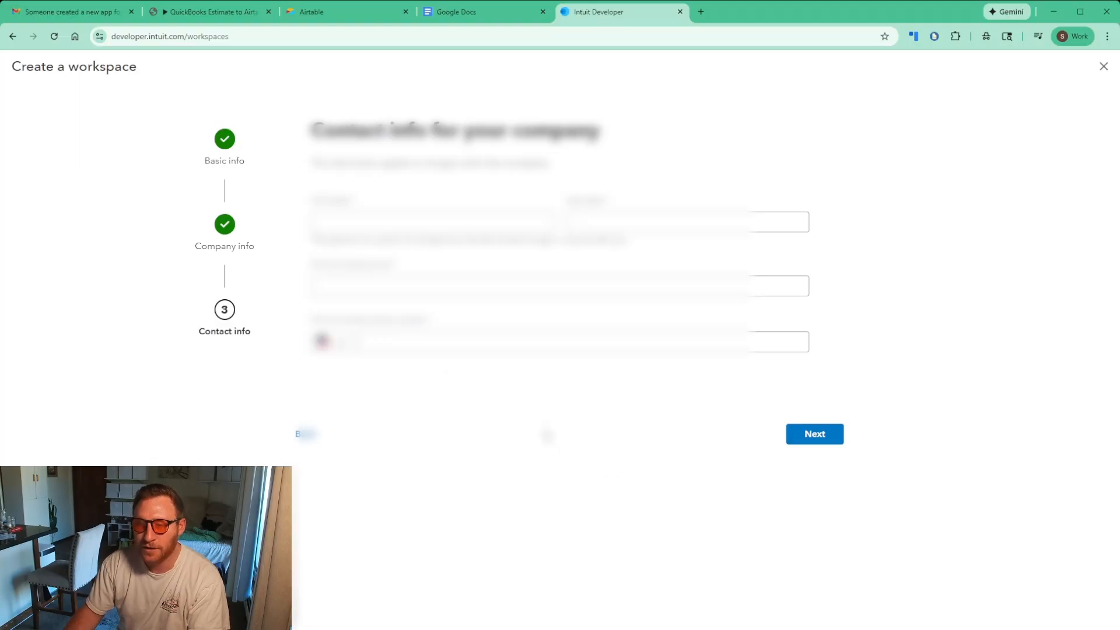
# Autofill the contact name, email and phone, create the workspace, and open it
pyautogui.click(449, 263)
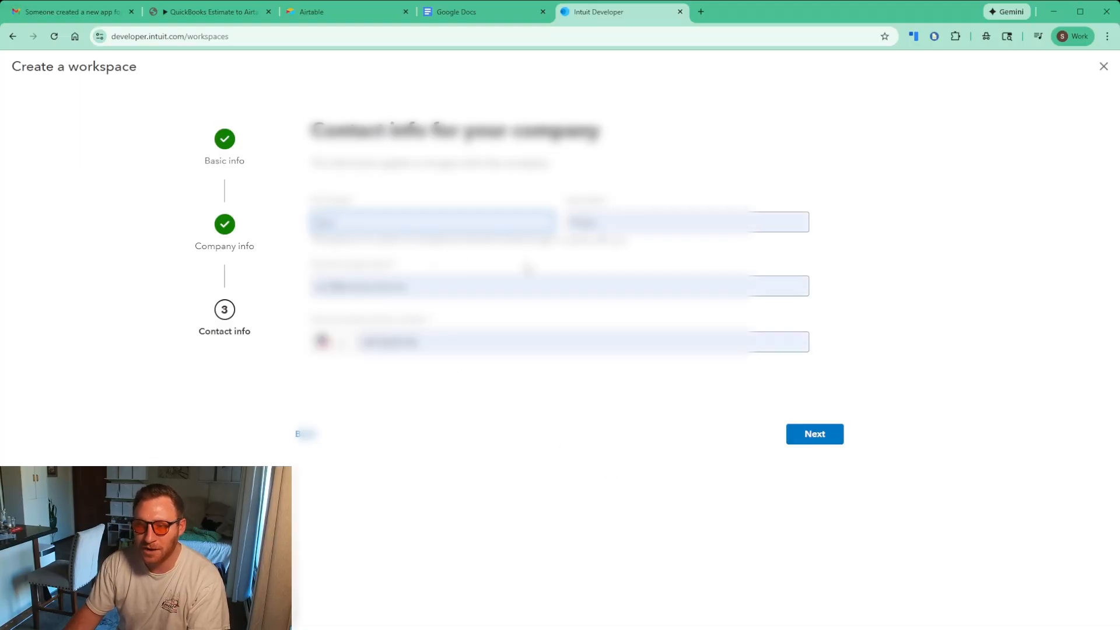
pyautogui.click(817, 435)
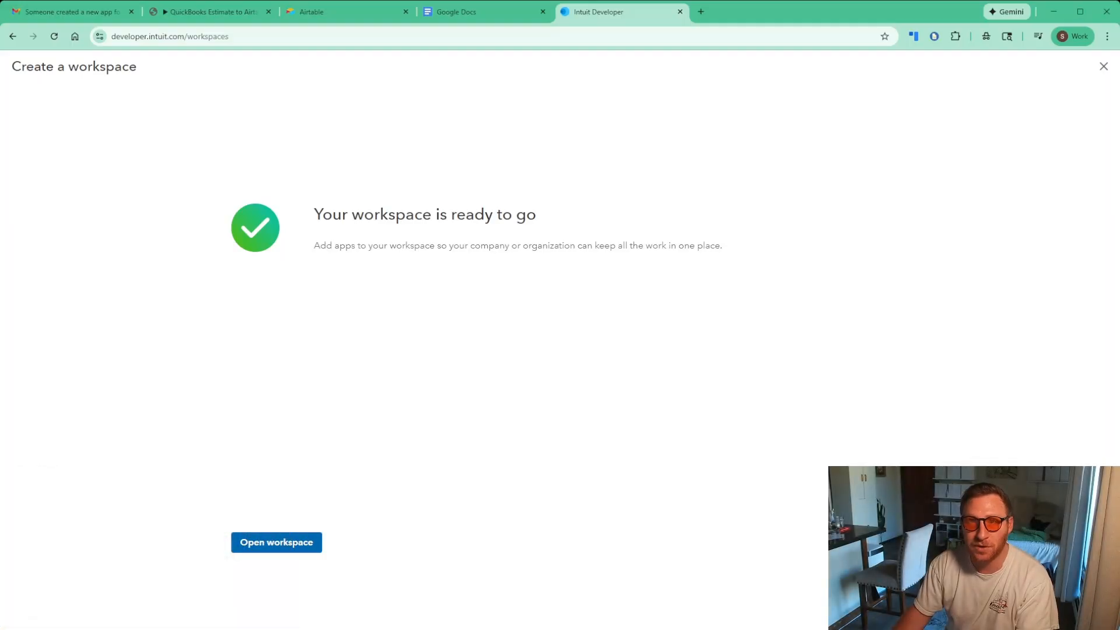
pyautogui.click(280, 543)
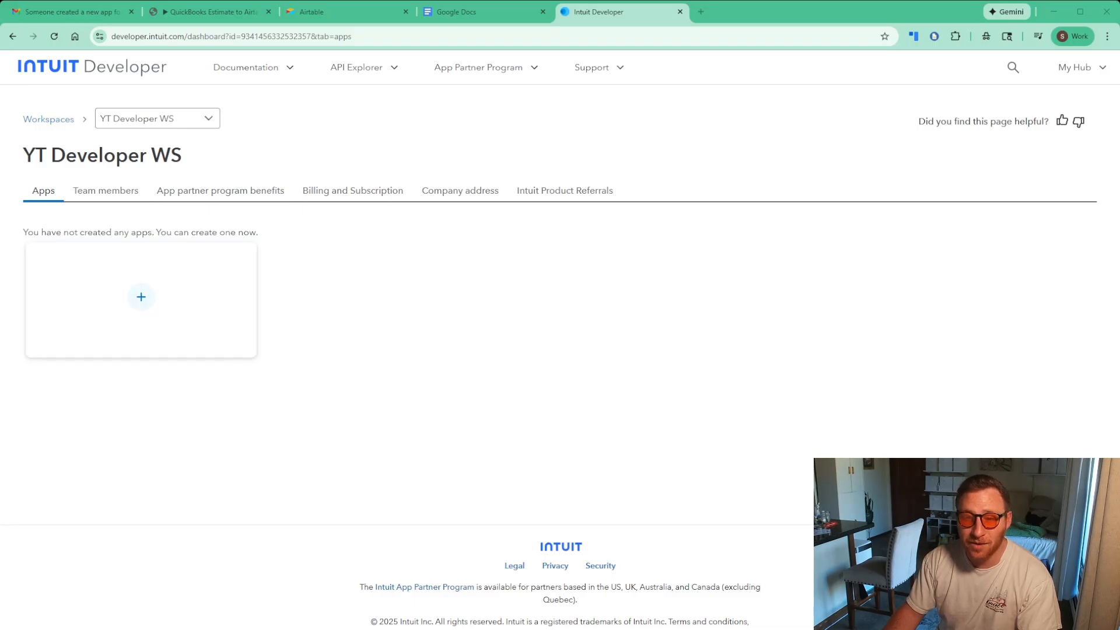
# Start a new app from the + card in the empty YT Developer WS workspace
pyautogui.click(142, 301)
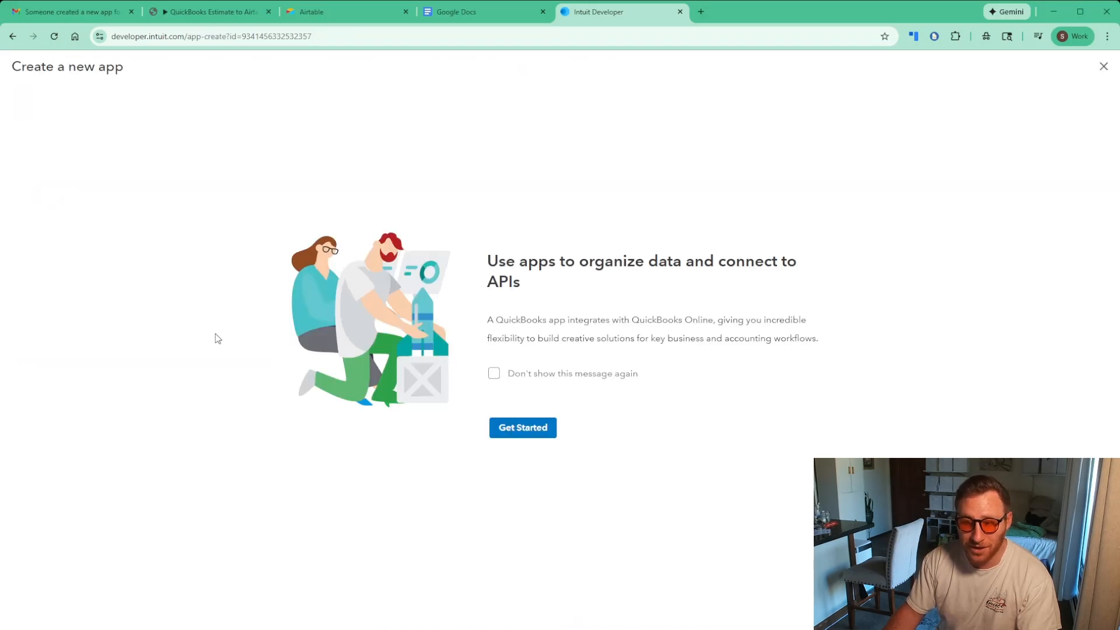
# Suppress the app intro and name the new app 'n8n YT'
pyautogui.click(539, 380)
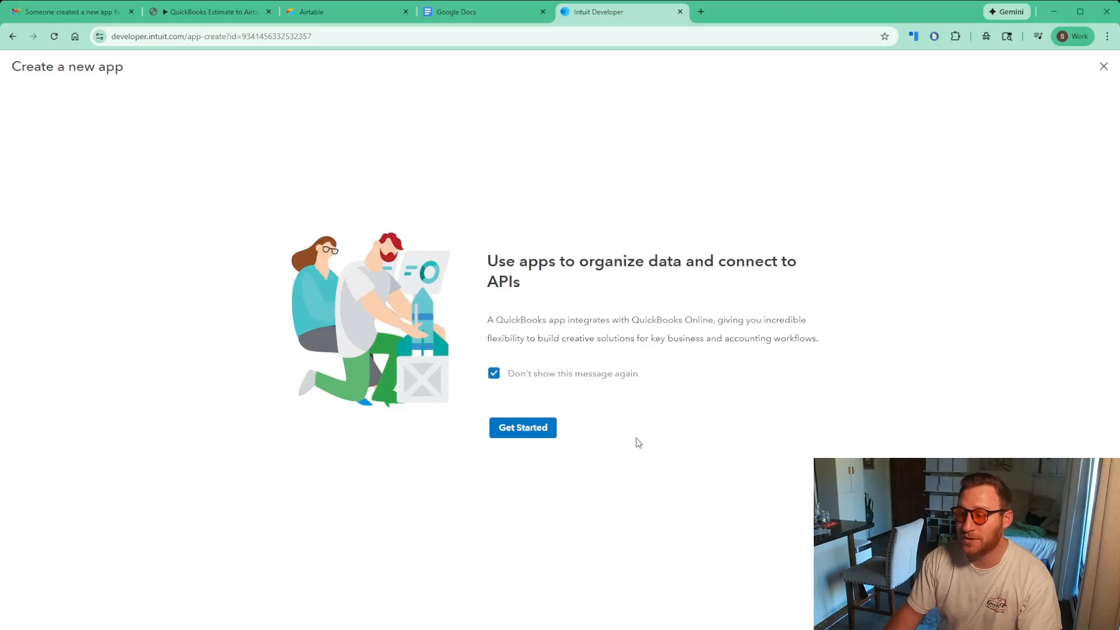
pyautogui.click(530, 432)
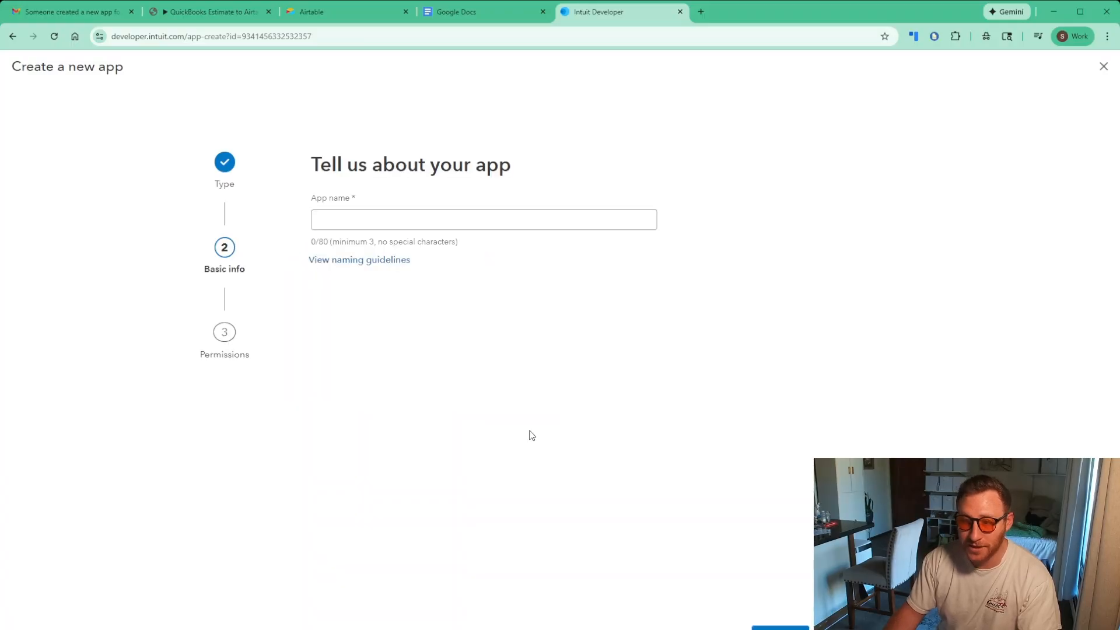
pyautogui.click(389, 222)
pyautogui.write('n8n YT')
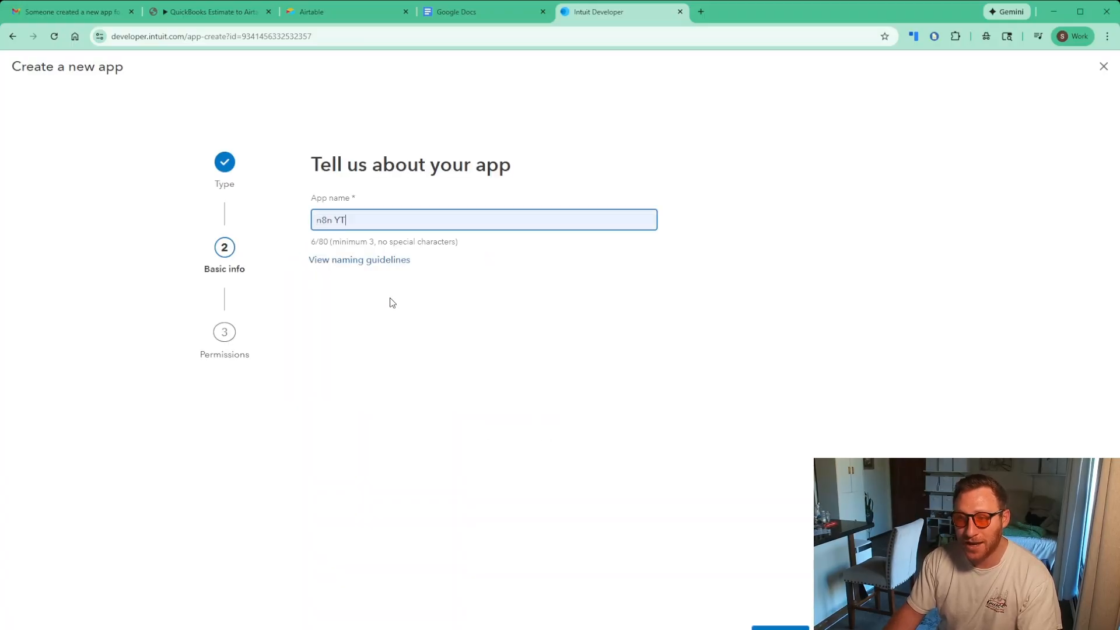
pyautogui.press('Return')
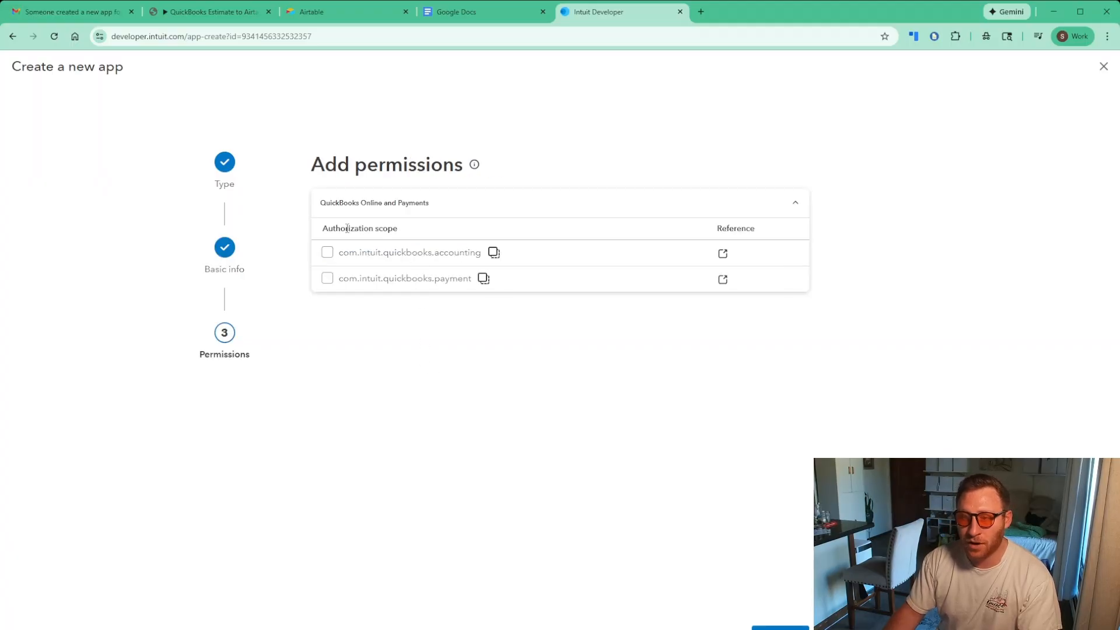
# Select the QuickBooks accounting and payment scopes and save them
pyautogui.click(327, 253)
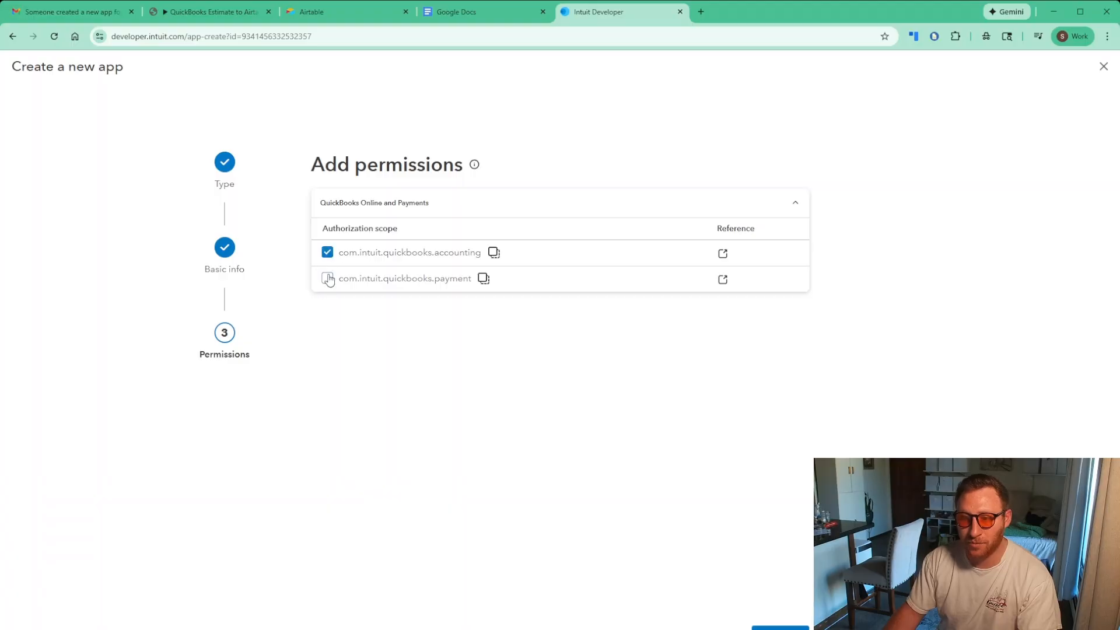
pyautogui.click(327, 279)
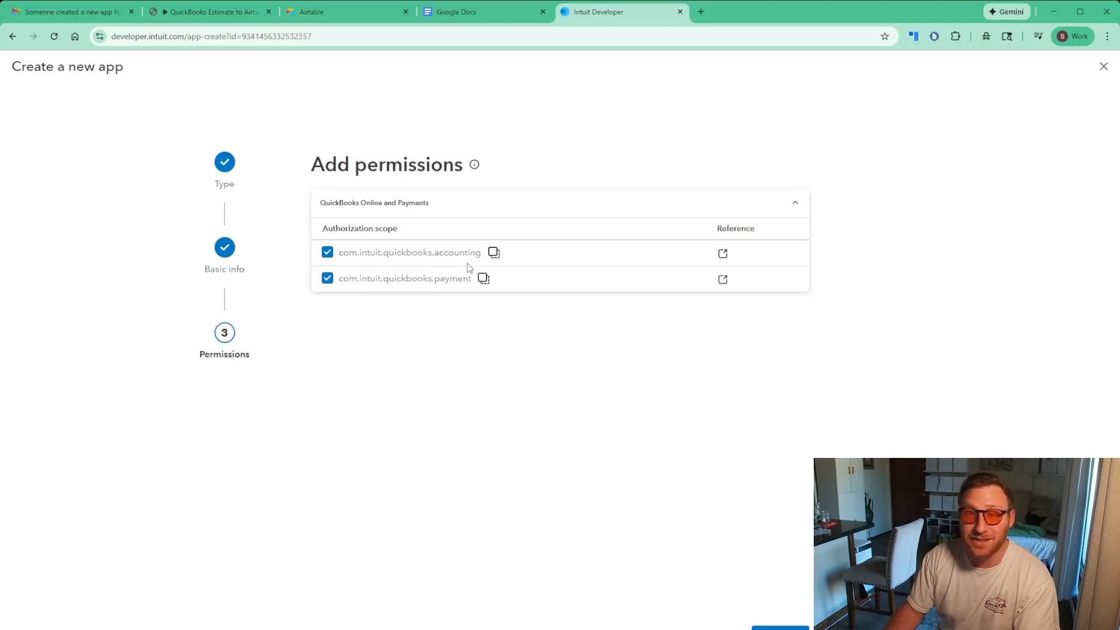
pyautogui.click(780, 628)
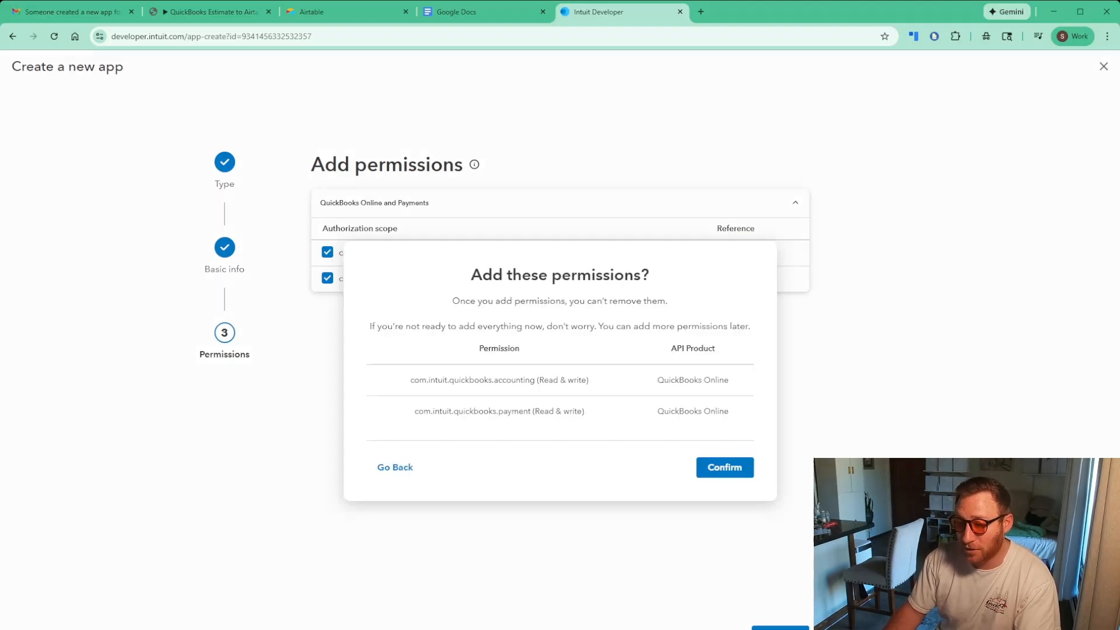
# Confirm the permissions, reveal and copy the development Client ID and secret, then open Keys & Credentials
pyautogui.click(729, 467)
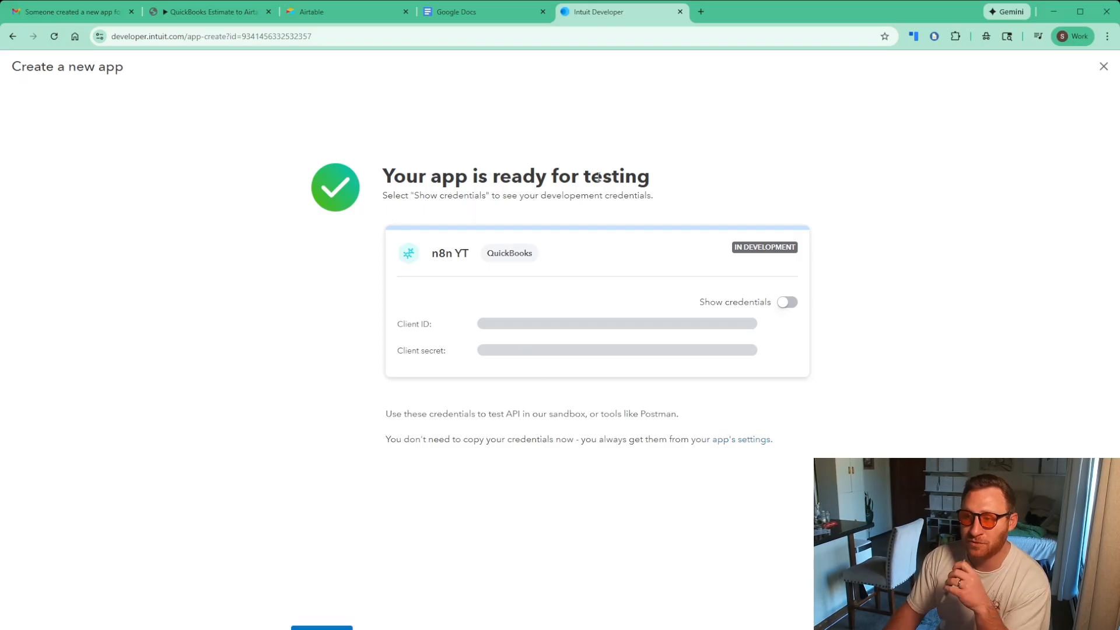
pyautogui.click(788, 302)
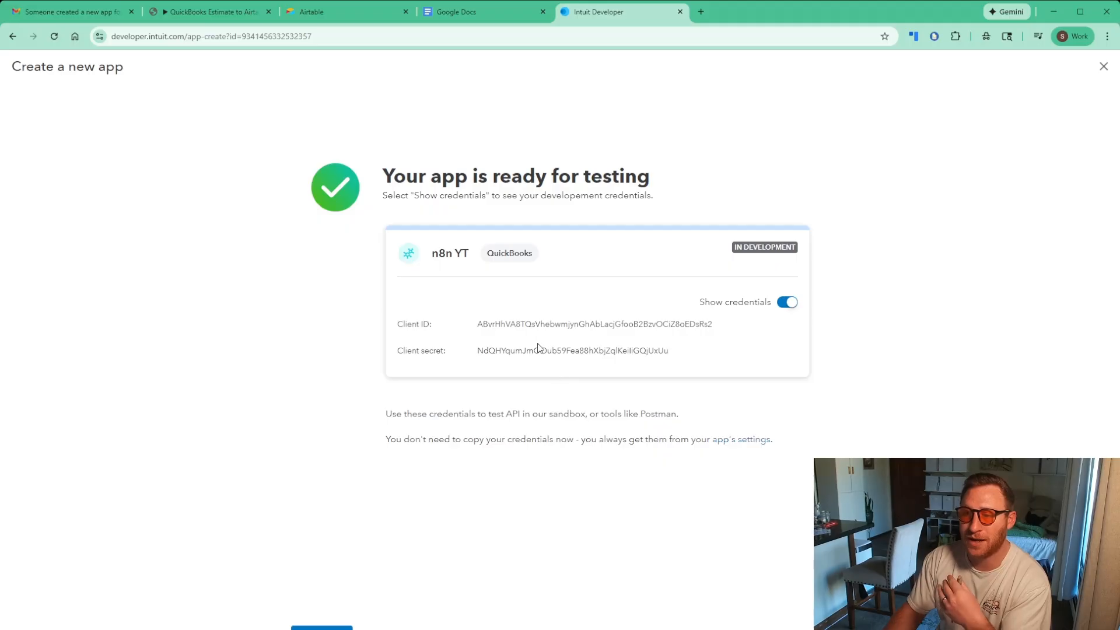
pyautogui.moveTo(500, 324); pyautogui.dragTo(622, 330)
pyautogui.moveTo(500, 354); pyautogui.dragTo(747, 357)
pyautogui.click(725, 361)
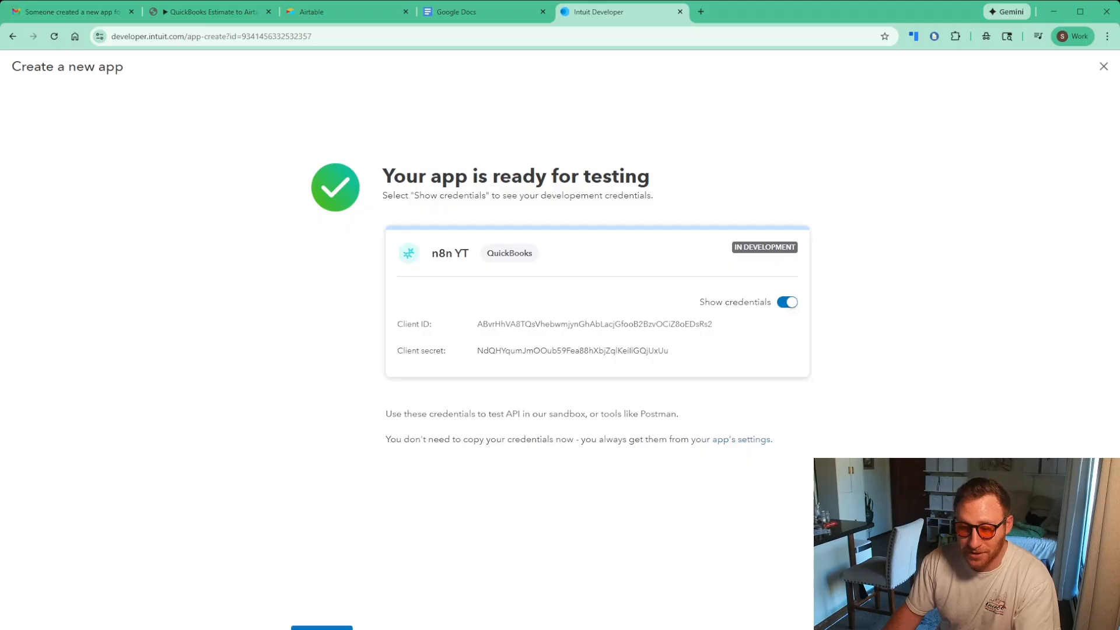
pyautogui.click(322, 627)
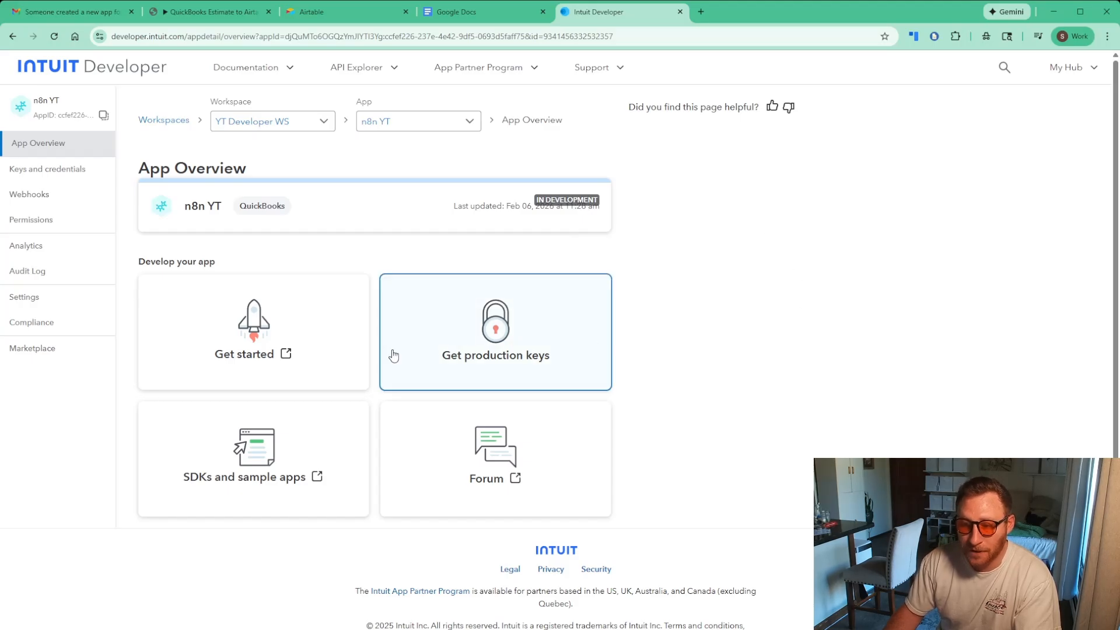
pyautogui.click(498, 345)
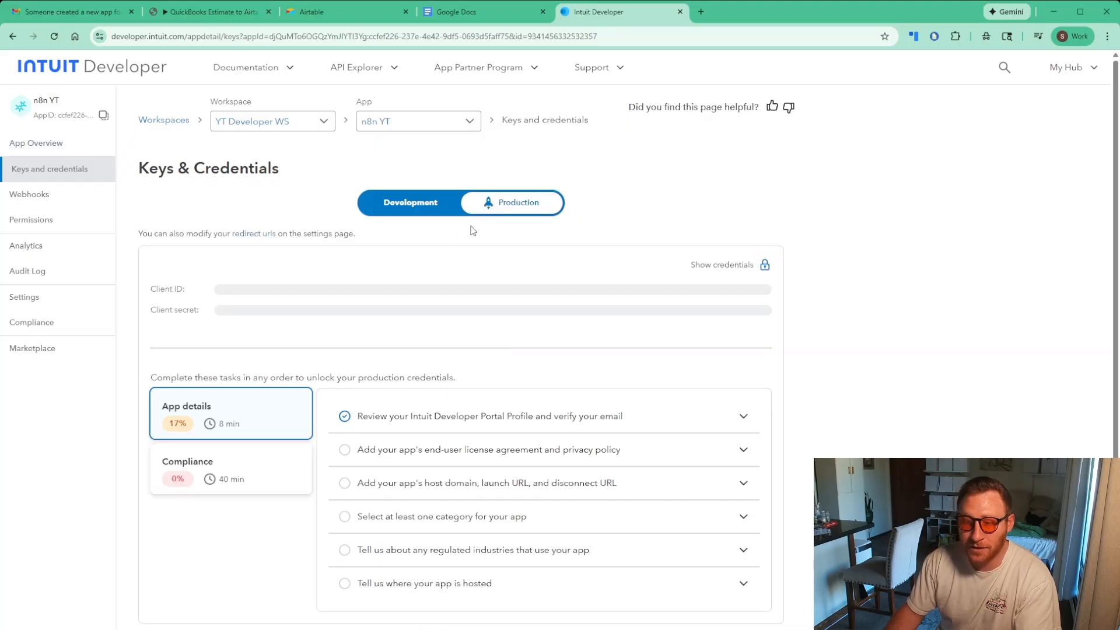
# Compare the Development and Production credential views for the n8n YT app
pyautogui.click(416, 207)
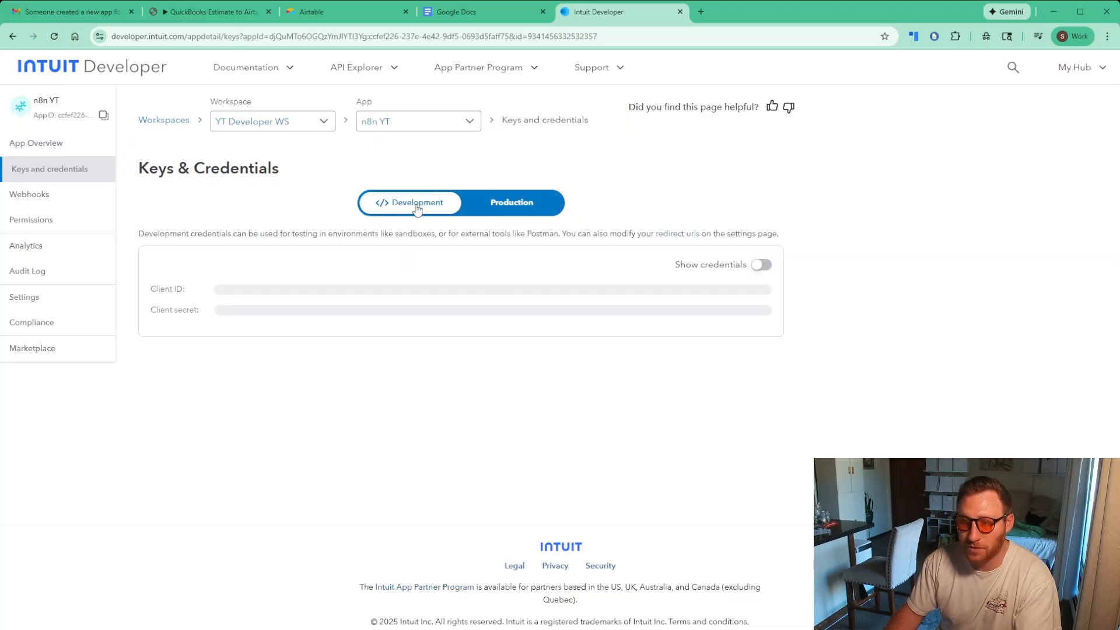
pyautogui.click(506, 208)
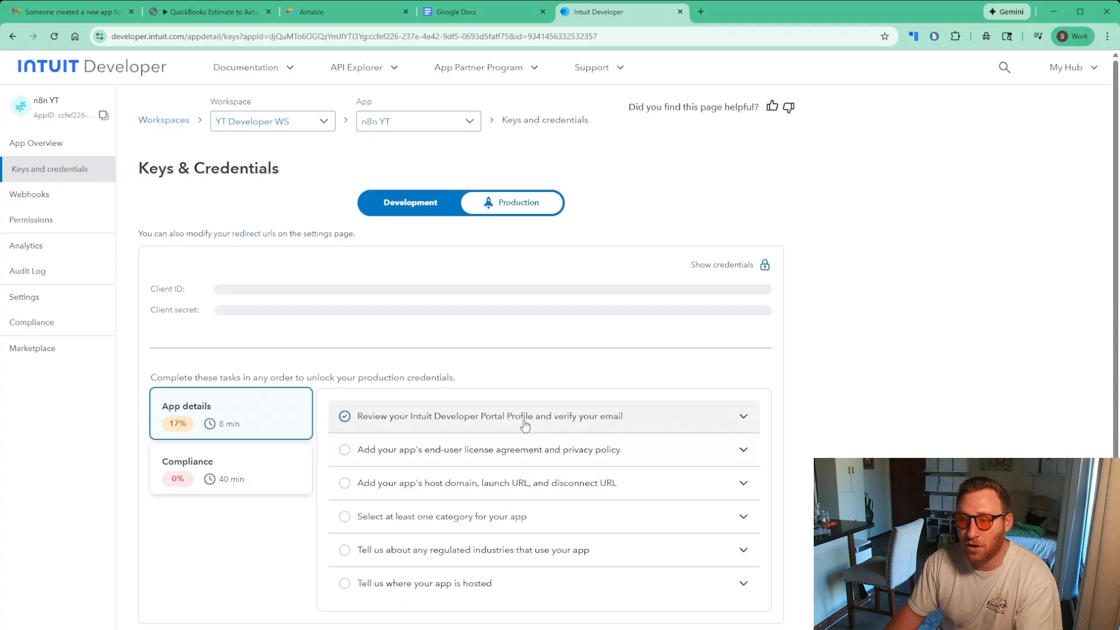
pyautogui.scroll(-2, 583, 490)
pyautogui.scroll(-1, 598, 502)
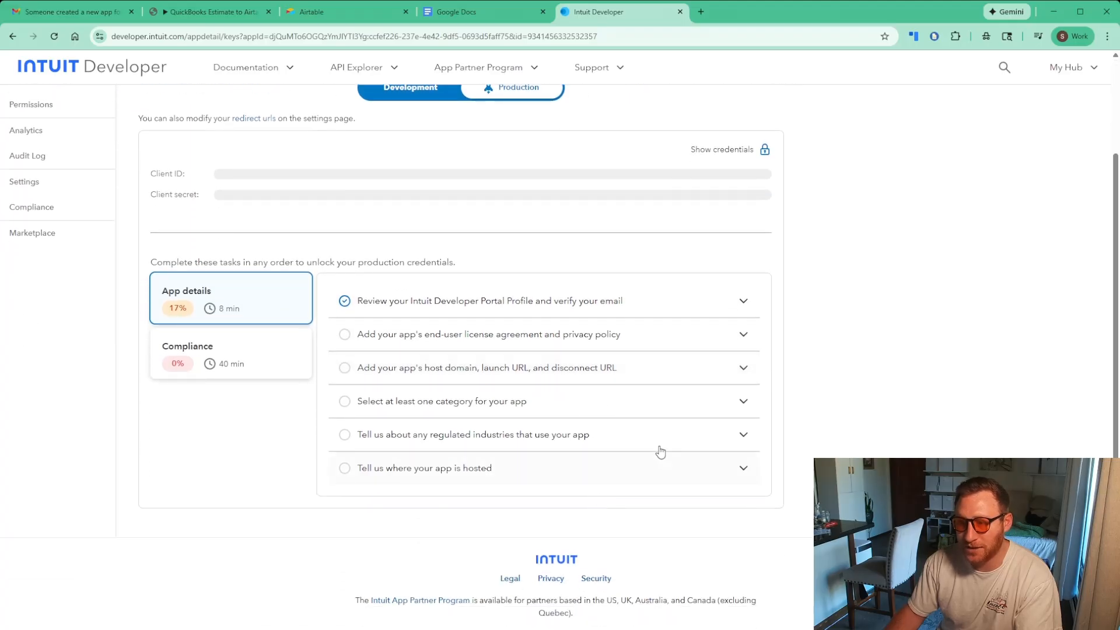
# Inspect the license/privacy policy and host domain tasks, then check Google Docs and return
pyautogui.click(684, 341)
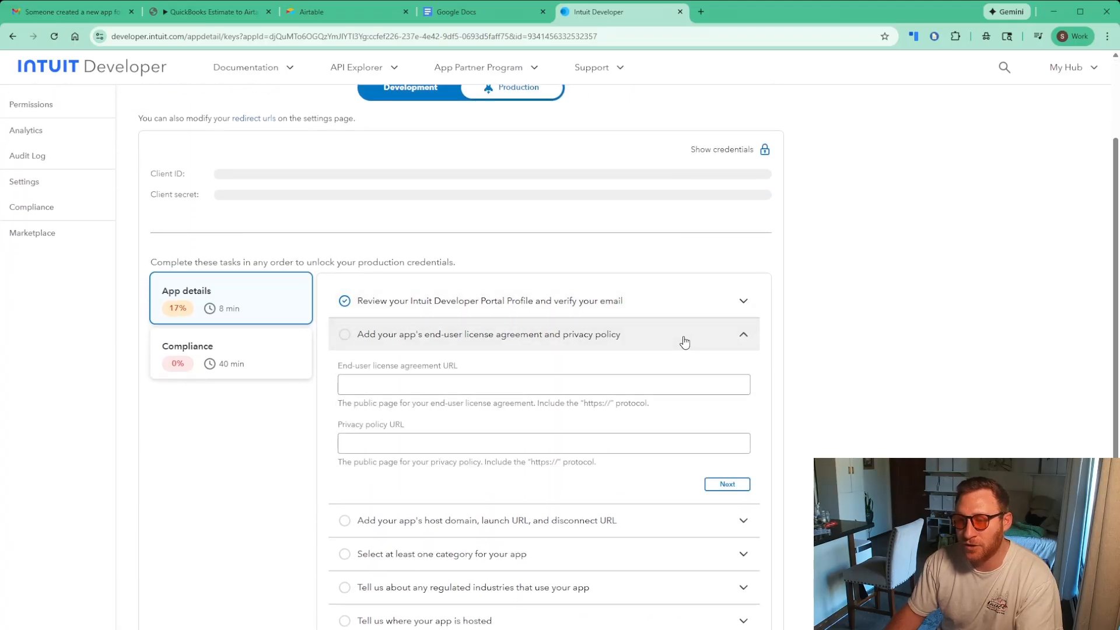
pyautogui.click(742, 334)
pyautogui.click(704, 369)
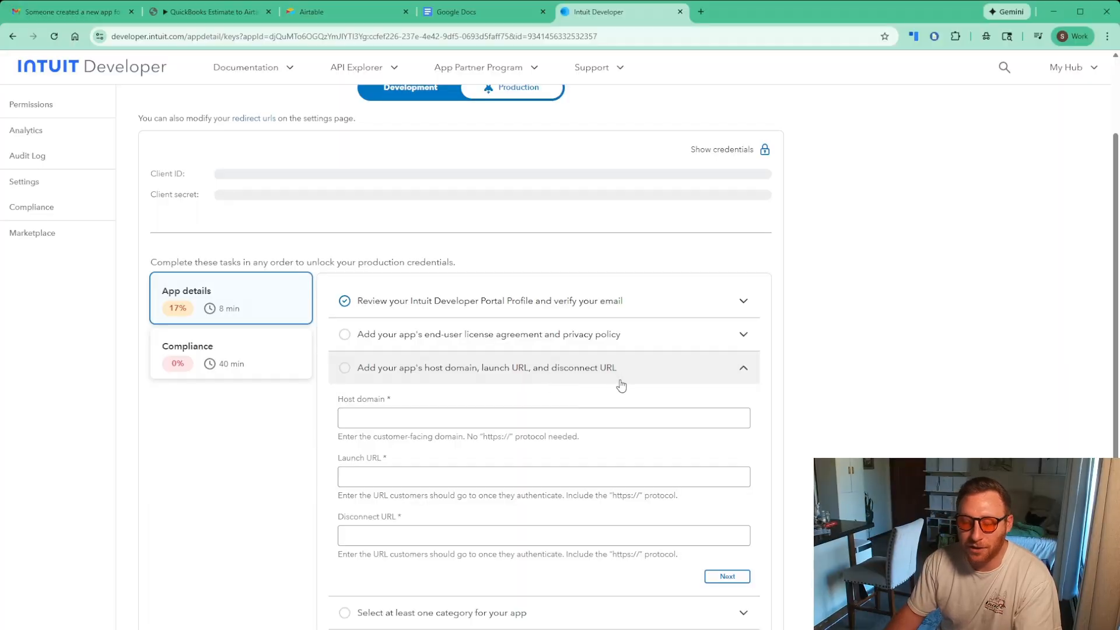
pyautogui.click(742, 368)
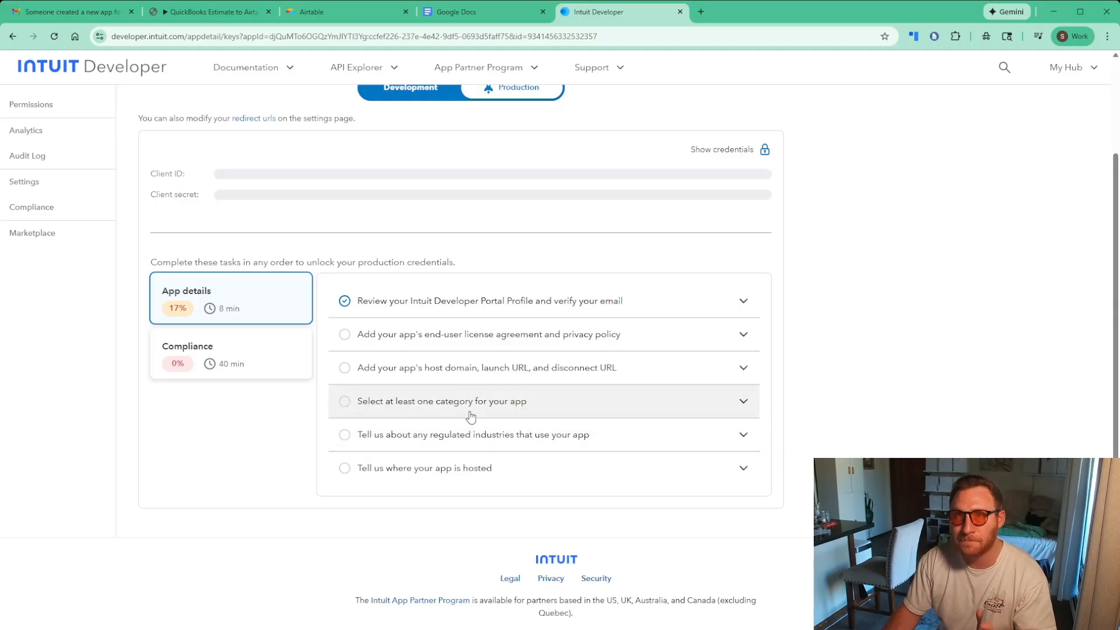
pyautogui.click(477, 17)
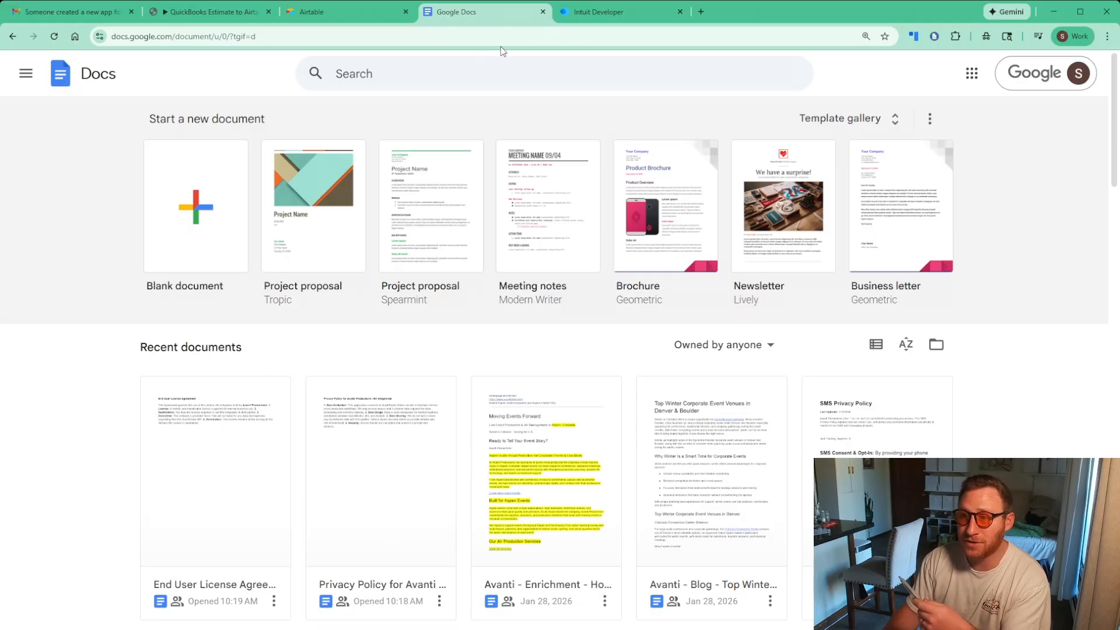
pyautogui.click(613, 18)
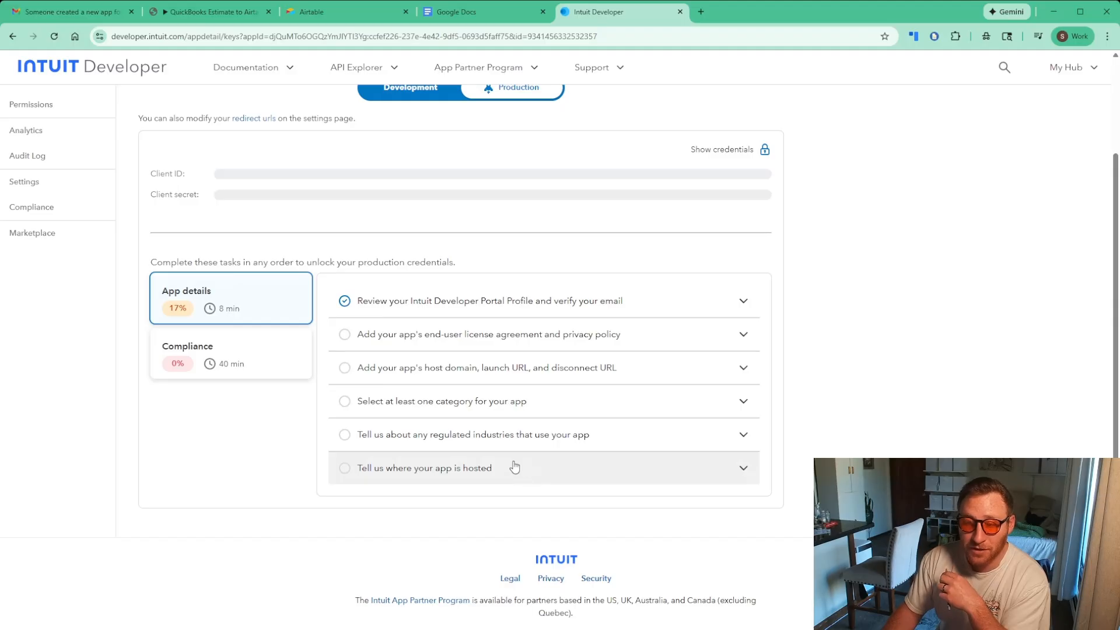
# Open the Compliance card to show the app assessment questionnaire for production keys
pyautogui.click(226, 362)
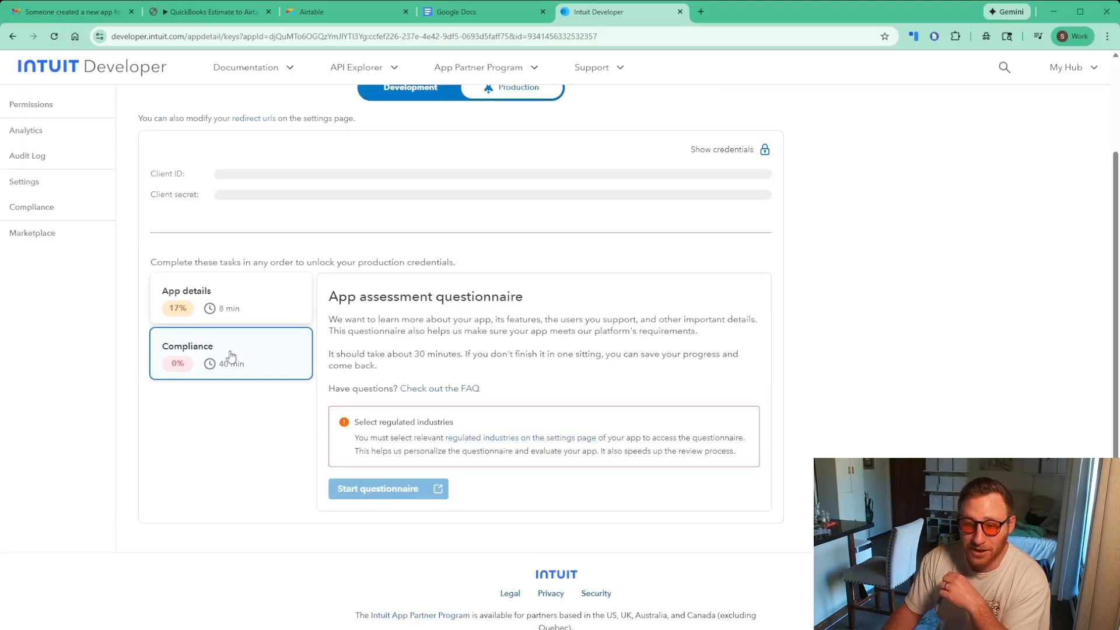